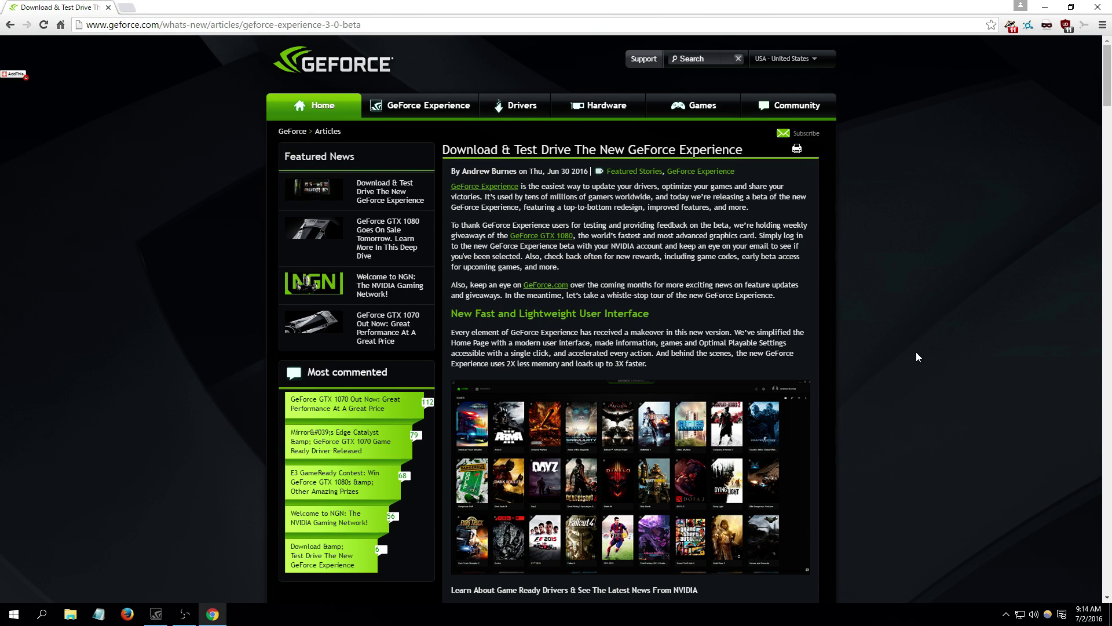
Step: Read through the article on the new GeForce Experience beta, down to its section on downloading the beta
scroll(916, 353, "down", 5)
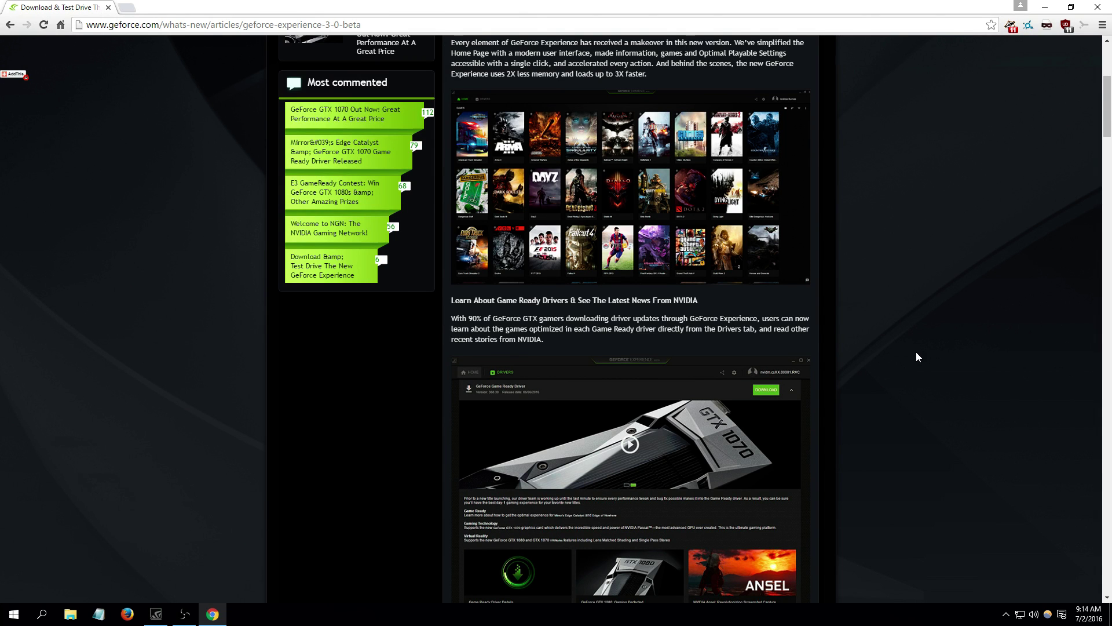
scroll(916, 353, "down", 1)
scroll(298, 402, "down", 3)
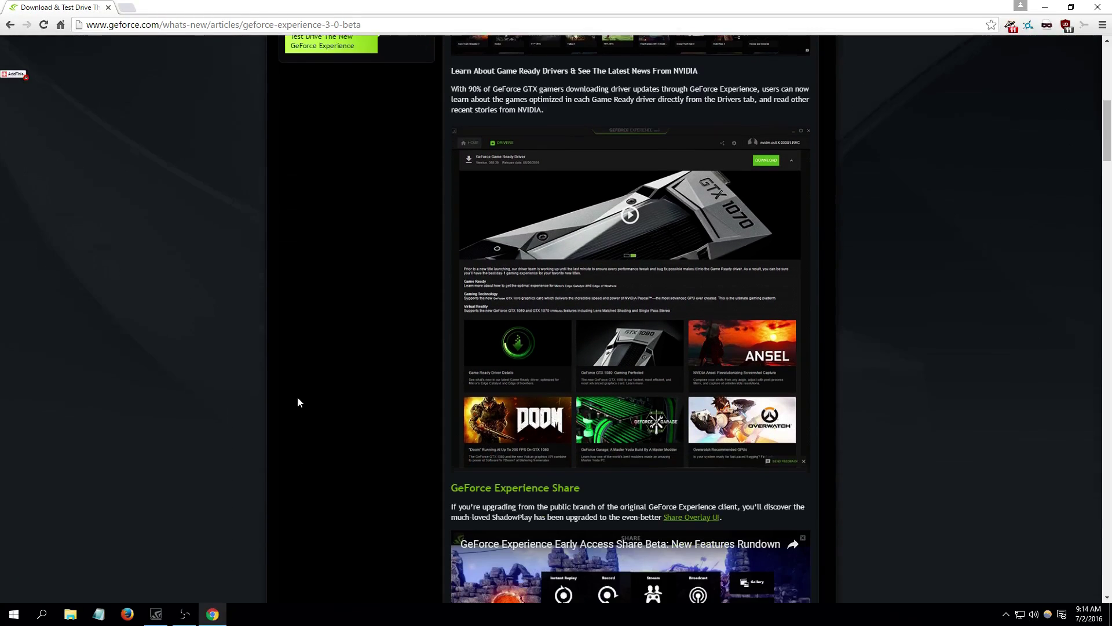
scroll(293, 469, "up", 9)
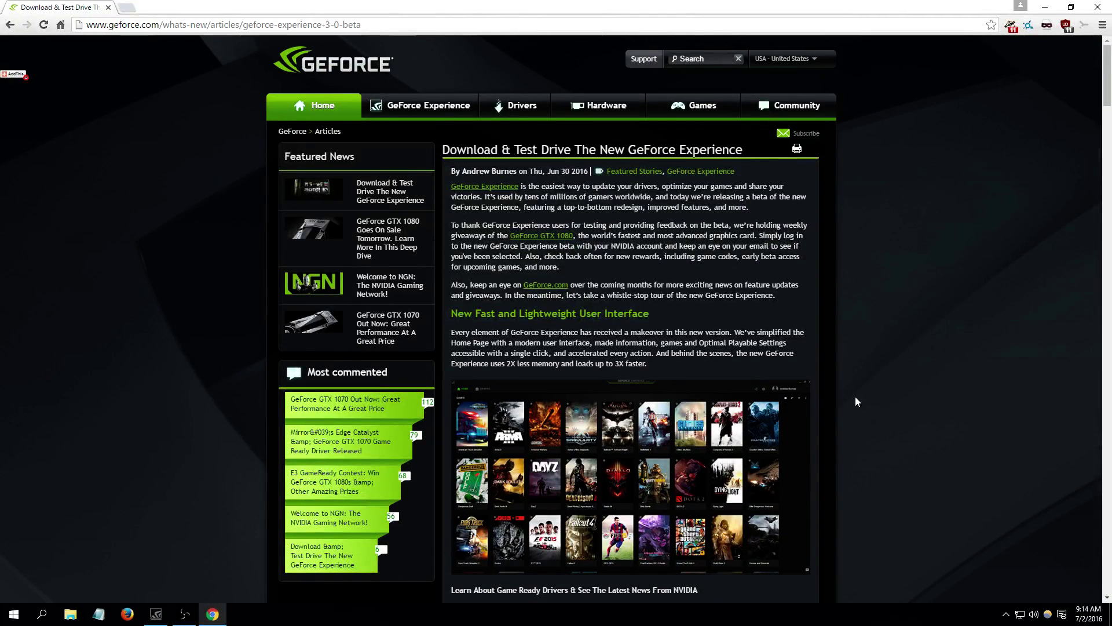
scroll(853, 436, "down", 6)
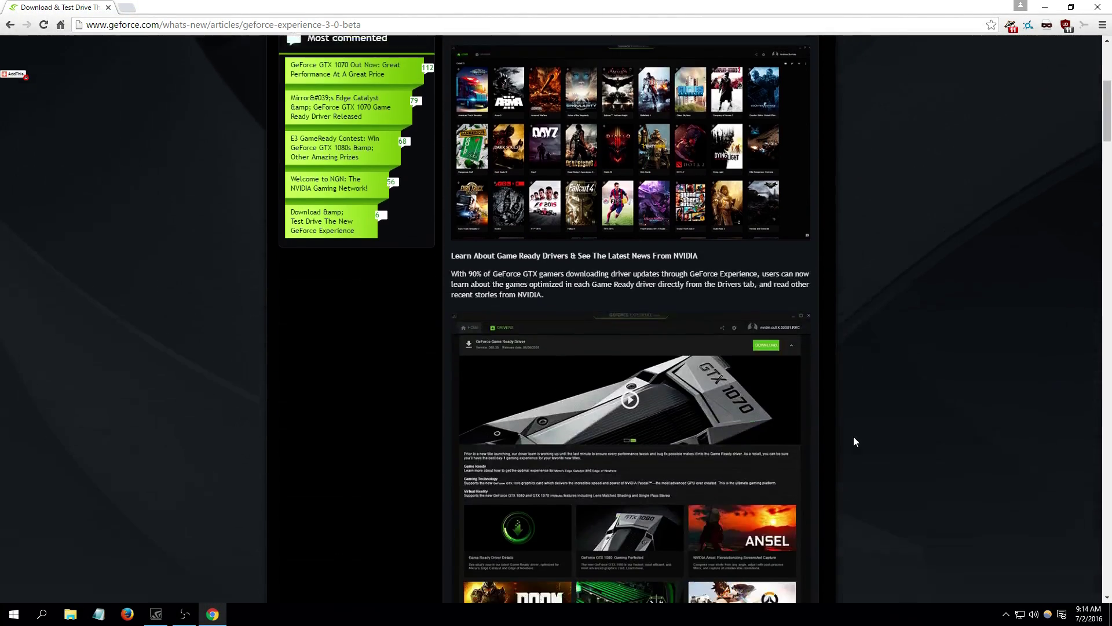
scroll(853, 441, "down", 10)
scroll(853, 441, "up", 2)
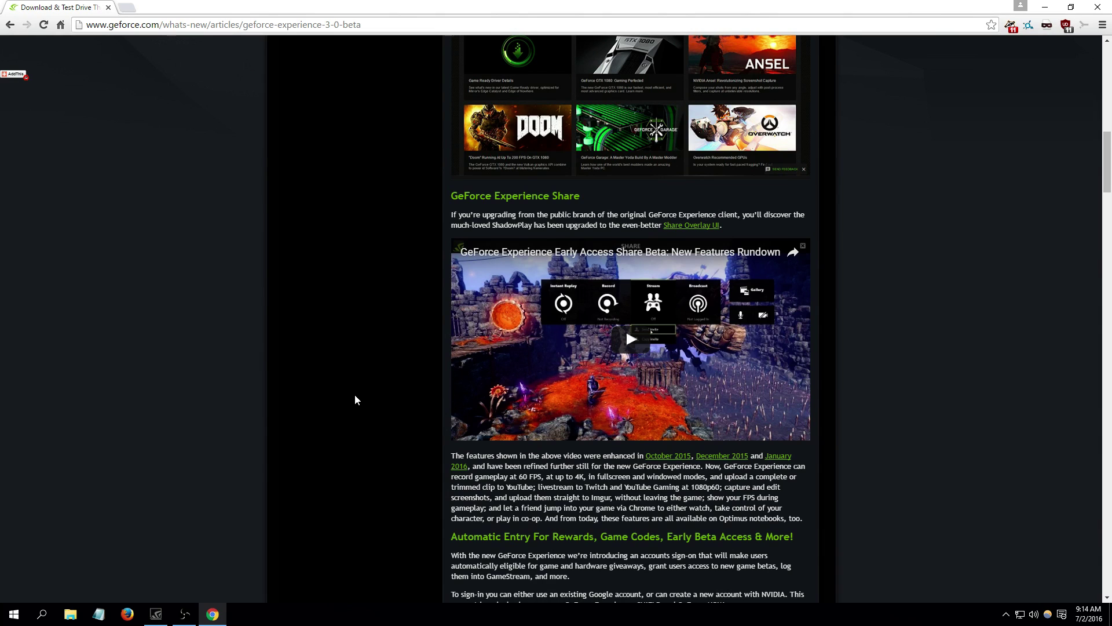
scroll(318, 456, "down", 3)
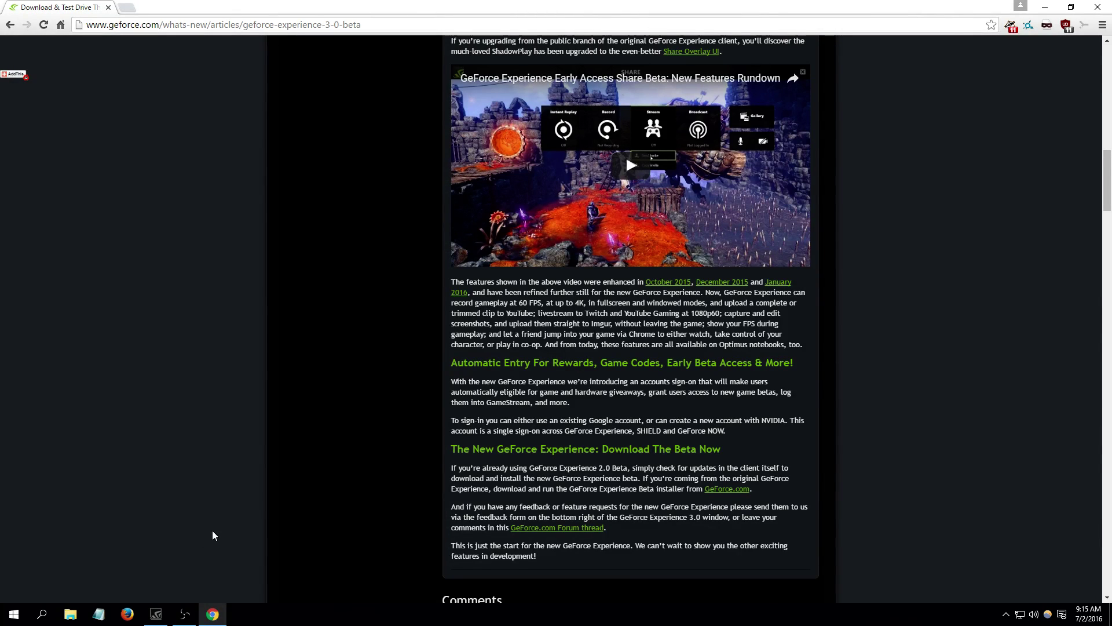
Step: Switch to GeForce Experience, move its window slightly lower, and show the games in the detailed list view
left_click(156, 613)
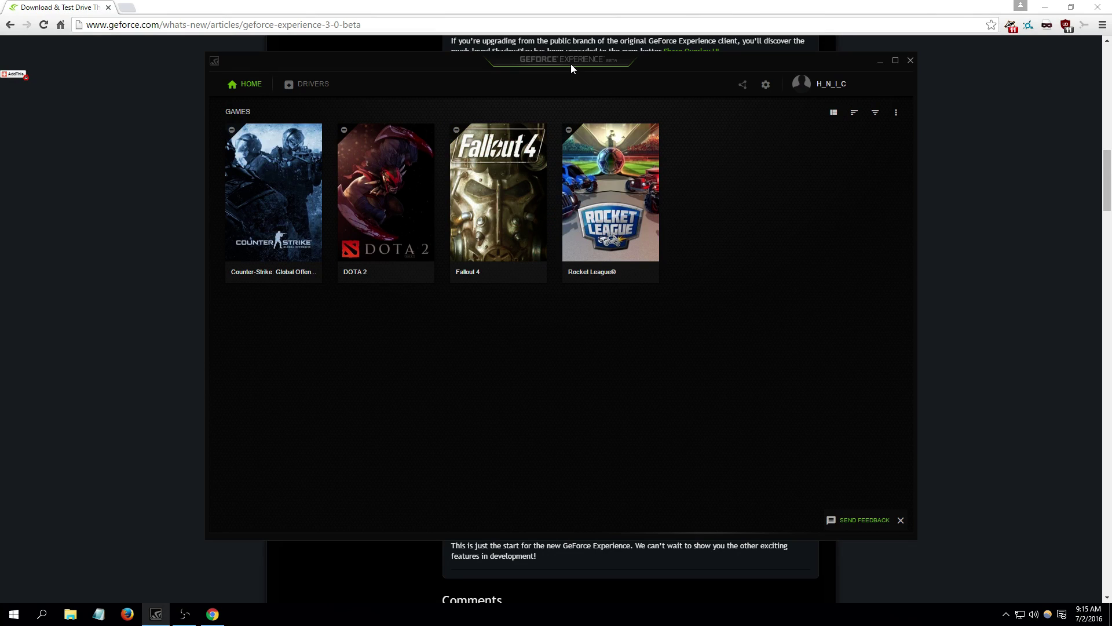
left_click_drag(572, 64, 564, 82)
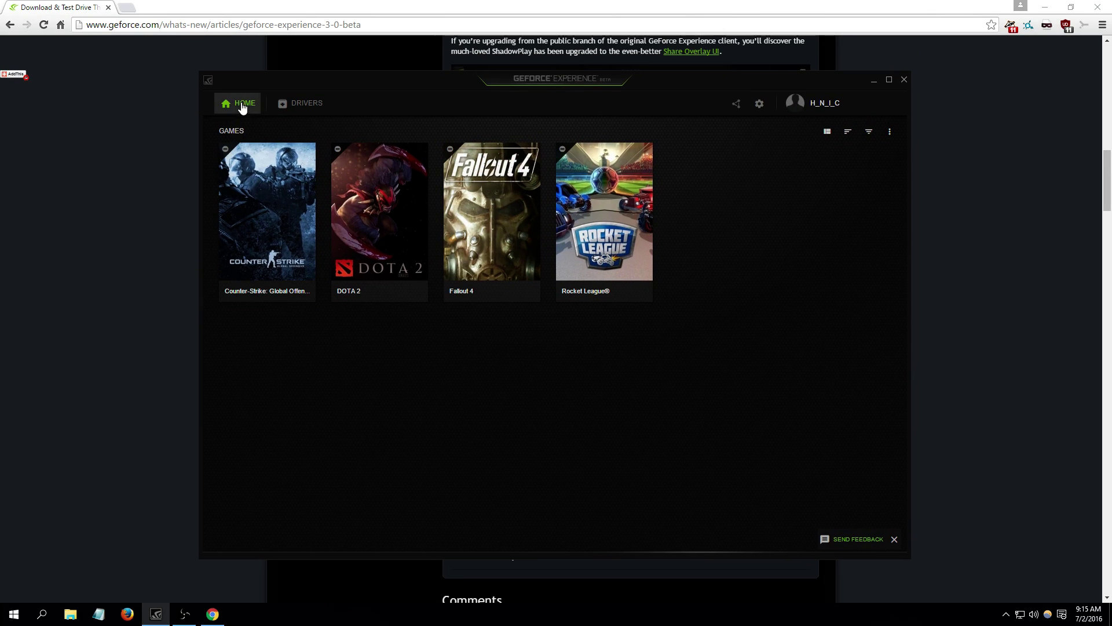
mouse_move(239, 168)
left_click(827, 133)
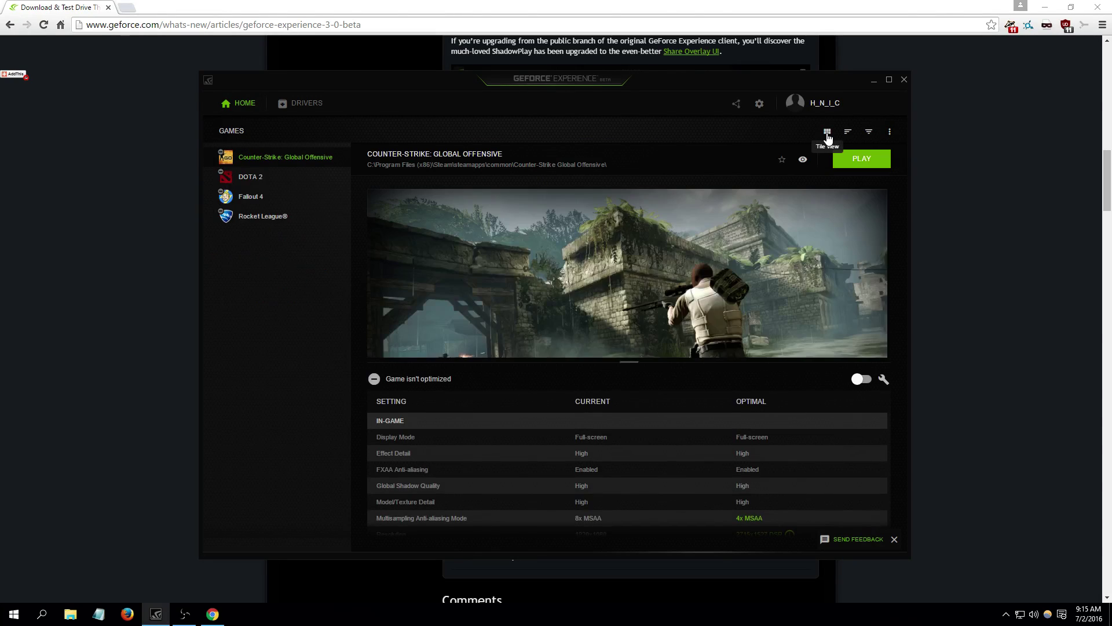
Step: Examine DOTA 2's preview images and its current and optimal settings, including the NVIDIA section, and open Fallout 4's details
left_click(282, 183)
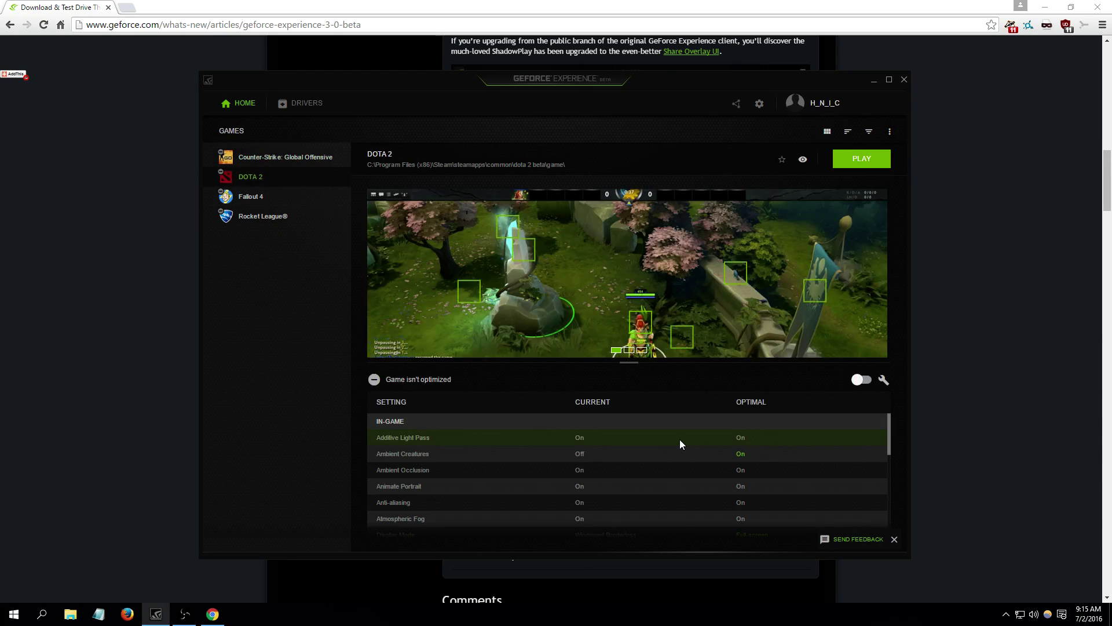
scroll(679, 444, "down", 5)
scroll(680, 441, "up", 5)
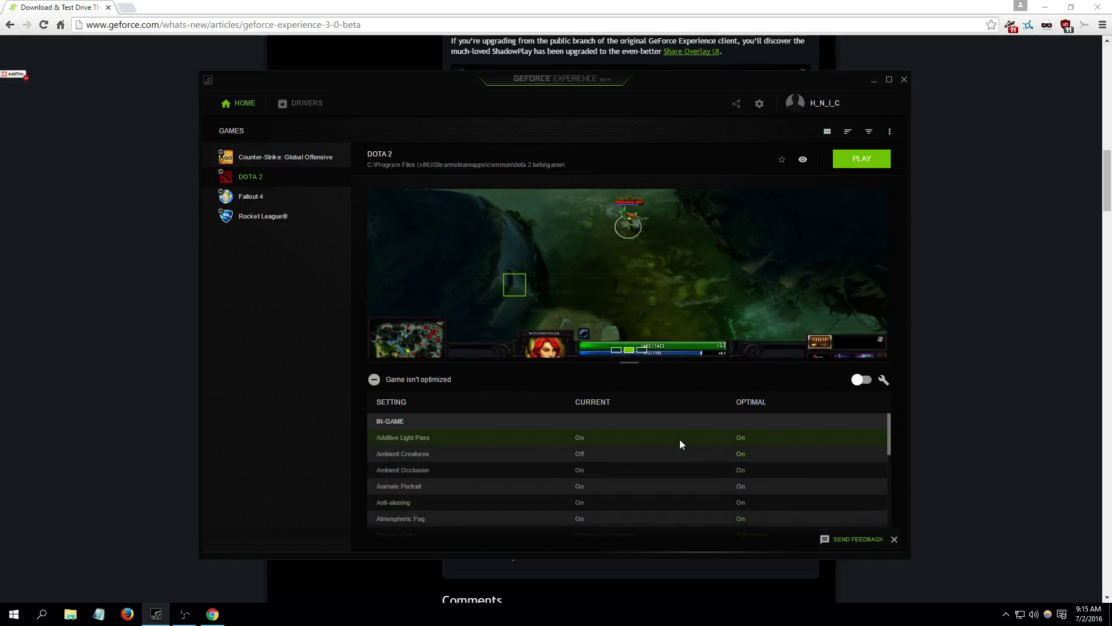
left_click(642, 350)
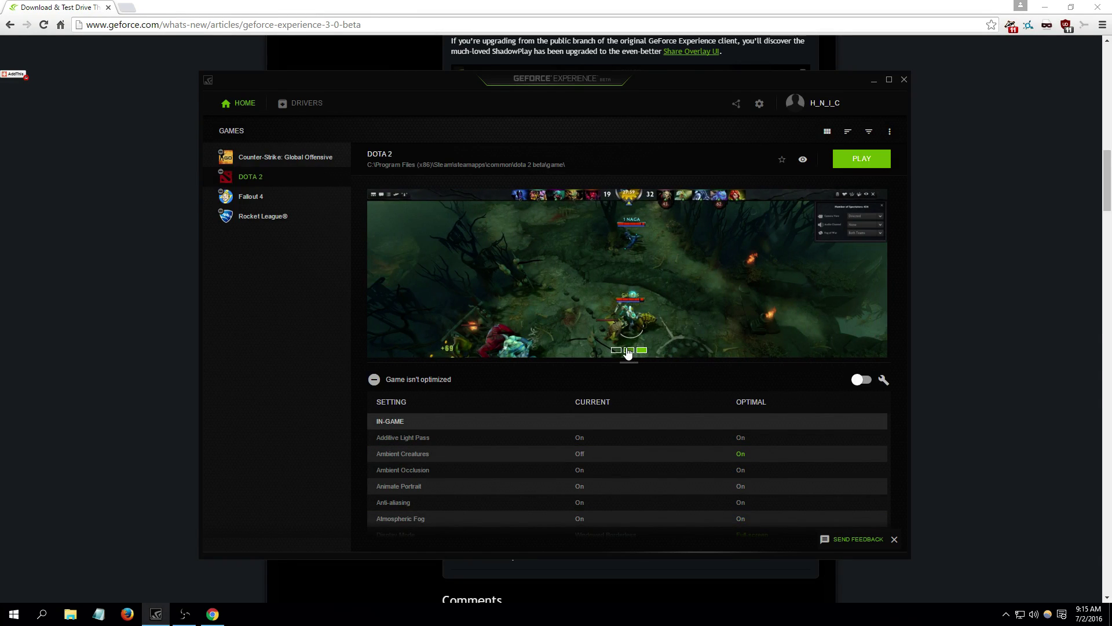
scroll(579, 452, "down", 5)
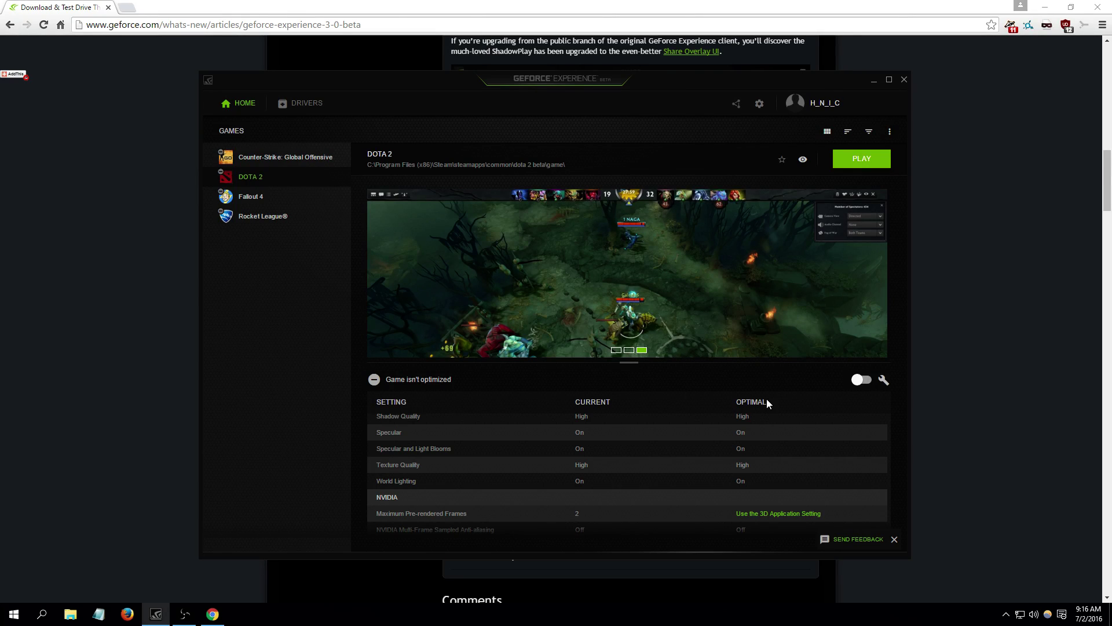
scroll(768, 404, "down", 1)
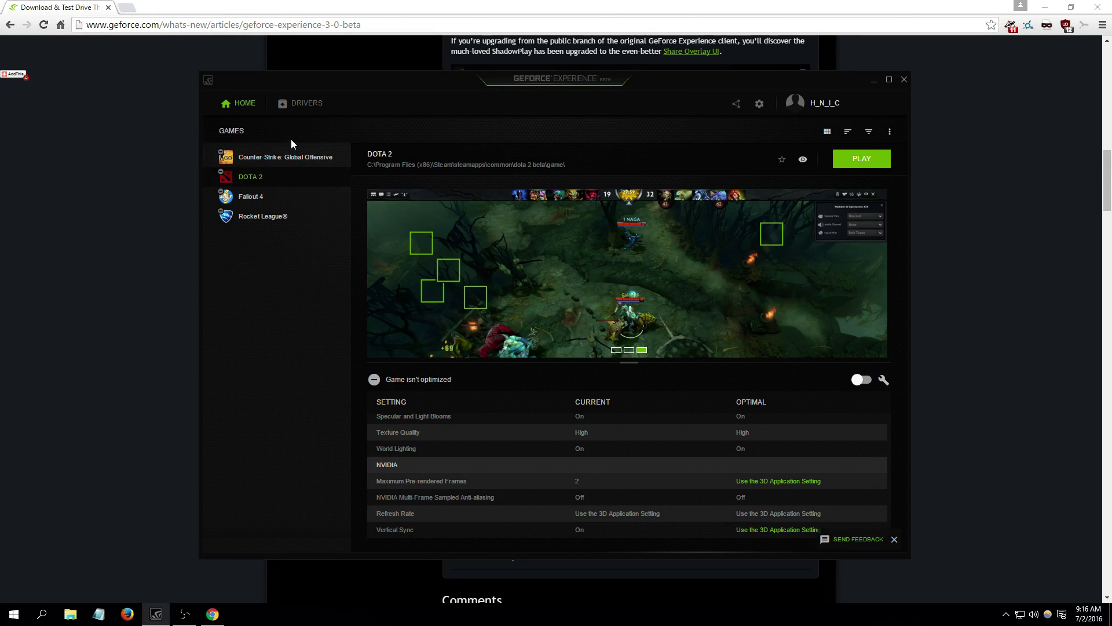
left_click(255, 197)
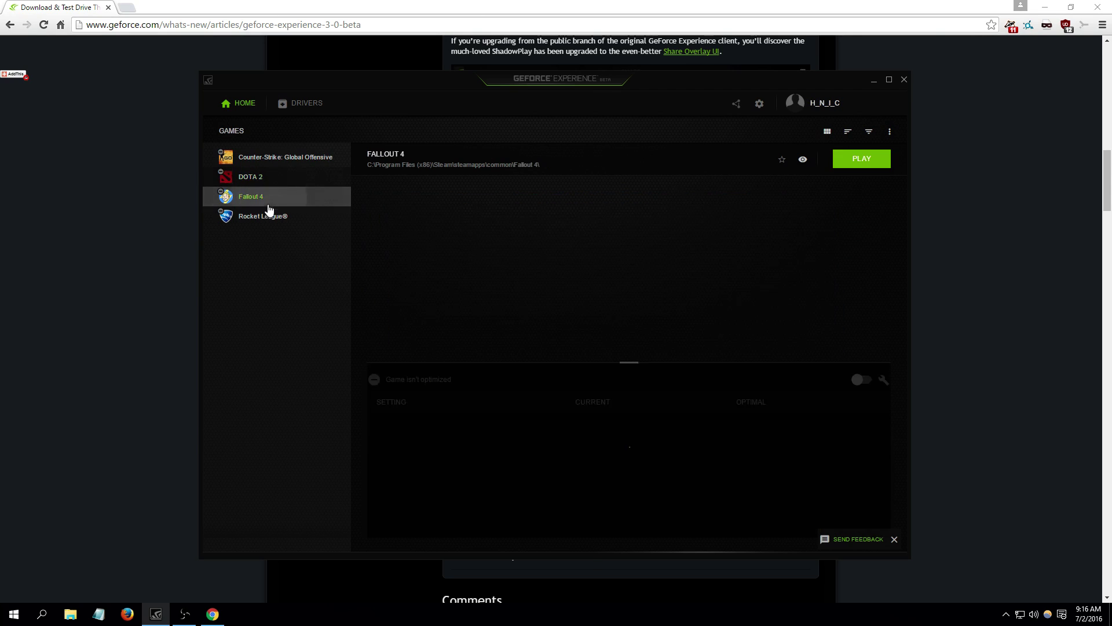
Step: Open the driver page and look over the Game Ready Driver's options, release information and news articles
left_click(311, 115)
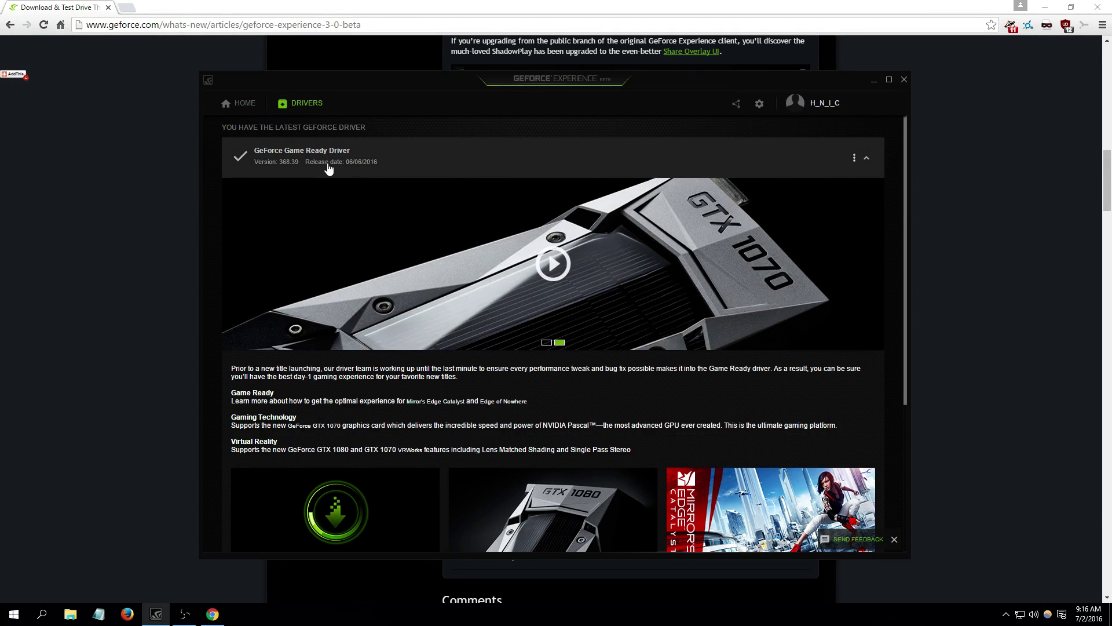
left_click(854, 159)
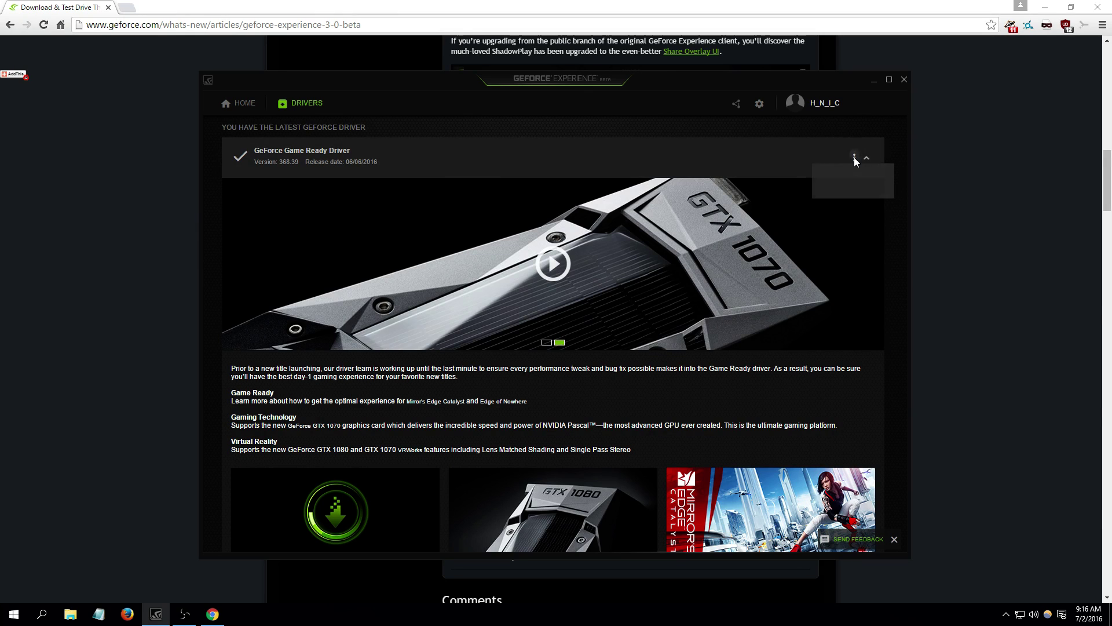
left_click(854, 160)
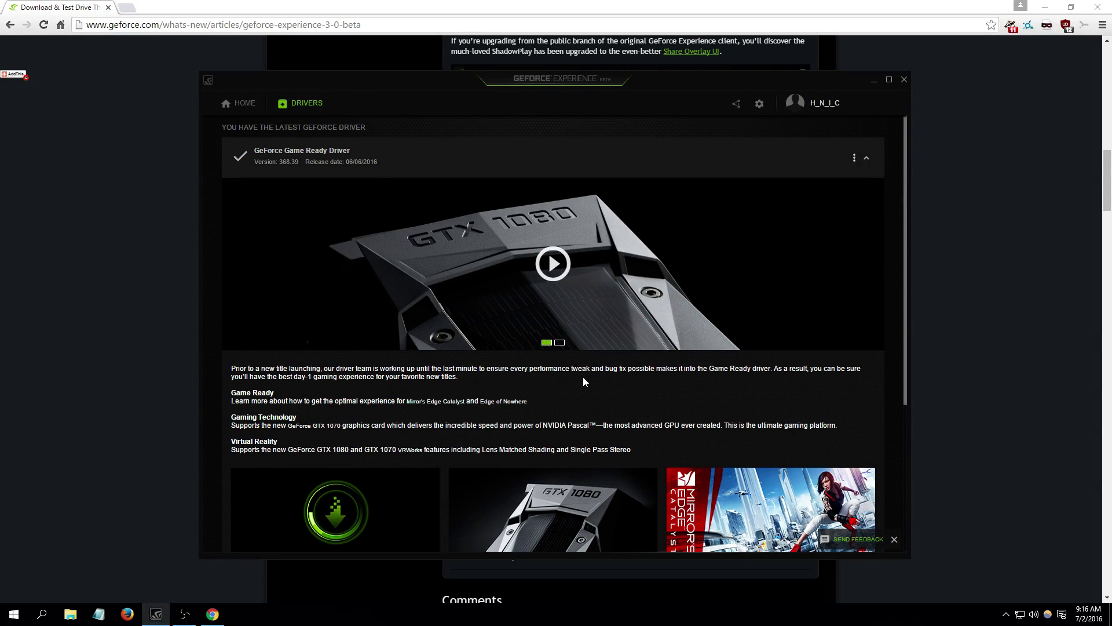
scroll(575, 377, "down", 2)
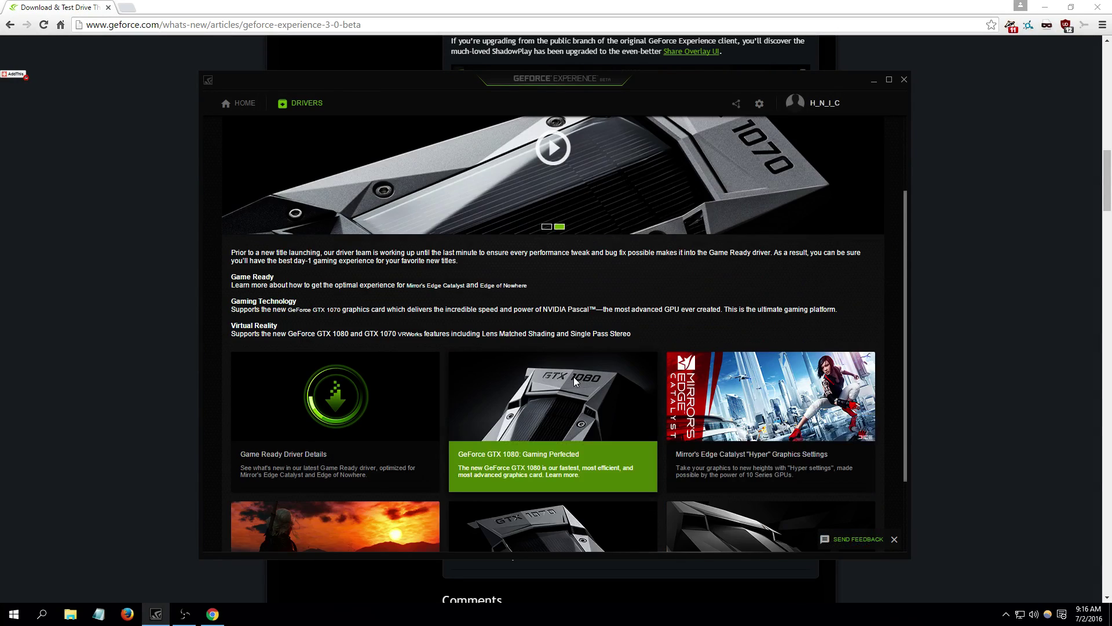
scroll(354, 409, "down", 2)
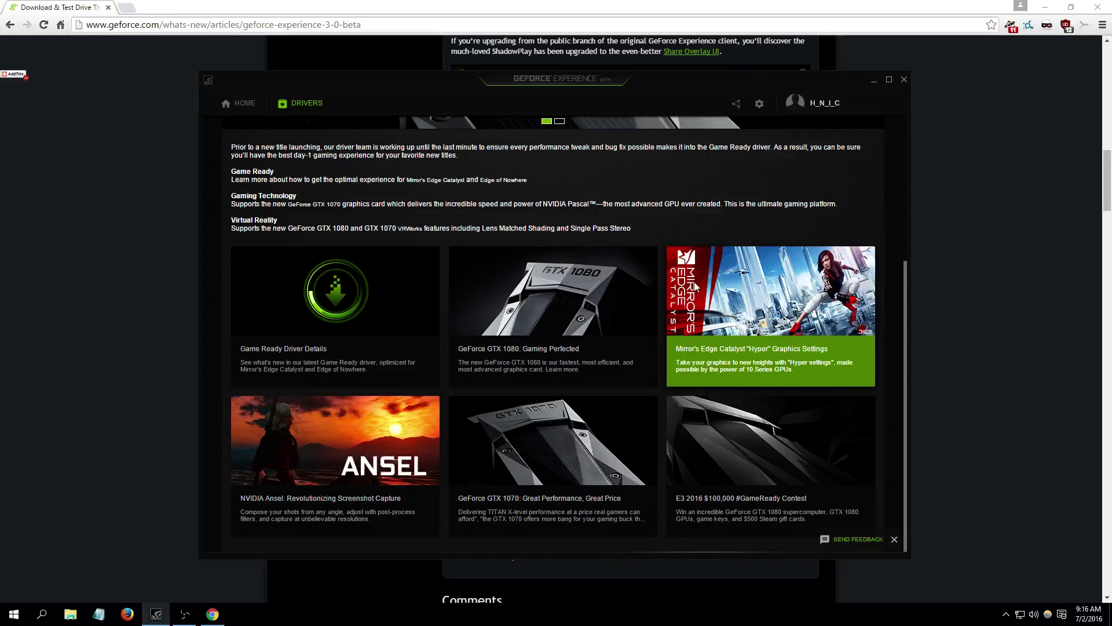
Step: Open the "GeForce GTX 1080: Gaming Perfected" article, skim through to its performance charts, and close it
left_click(555, 291)
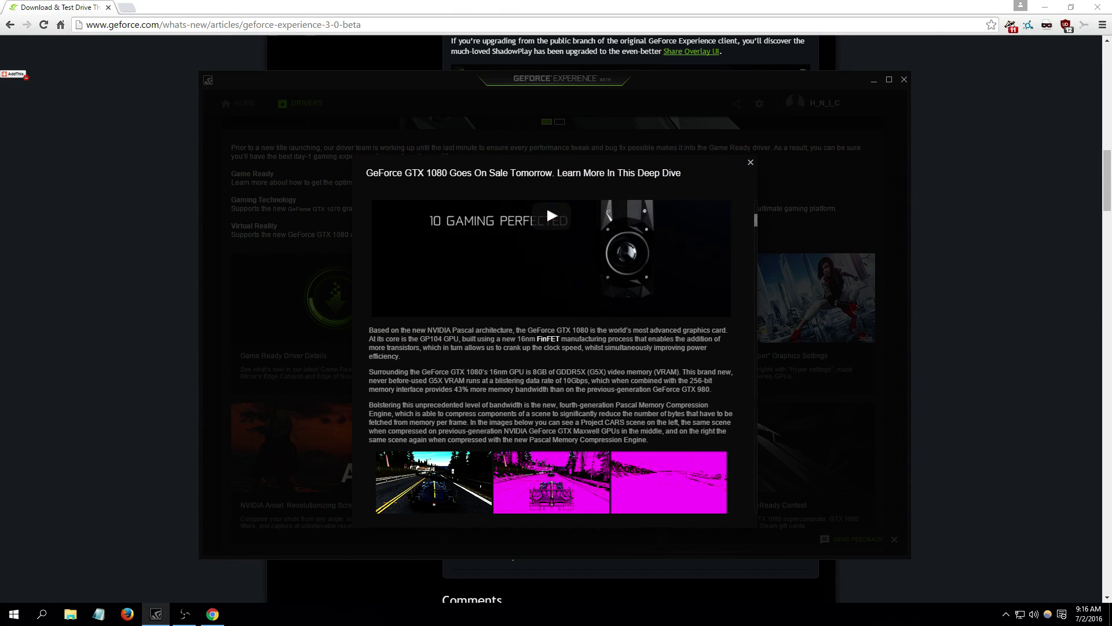
left_click_drag(756, 220, 748, 249)
scroll(747, 249, "down", 5)
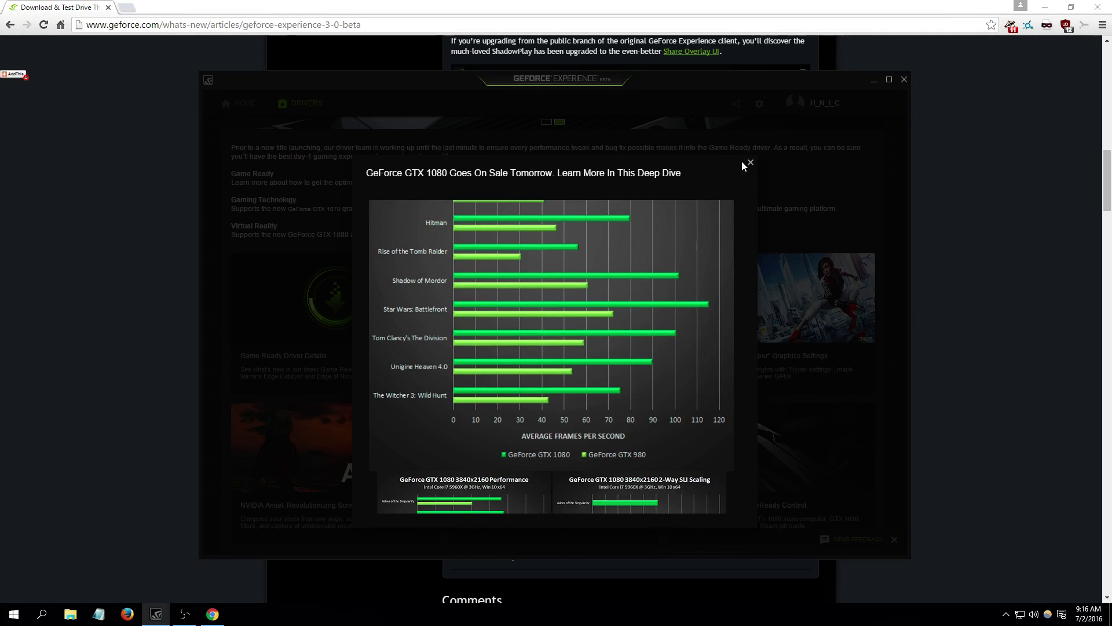
left_click(750, 162)
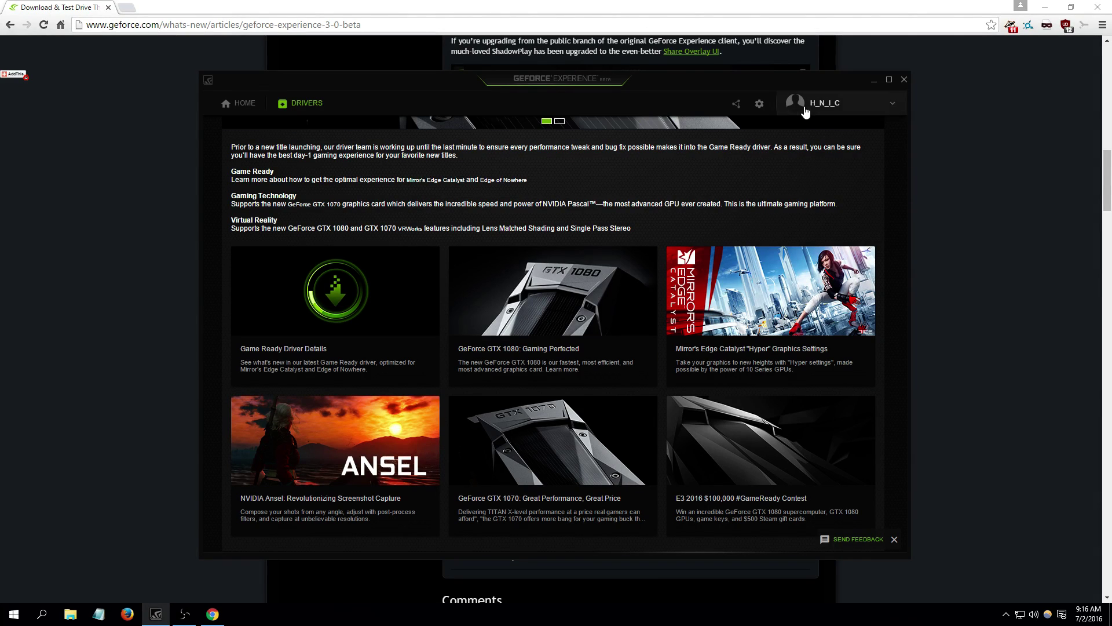
Step: Open the Share overlay, view the Gallery, and return to the overlay's main screen
left_click(737, 104)
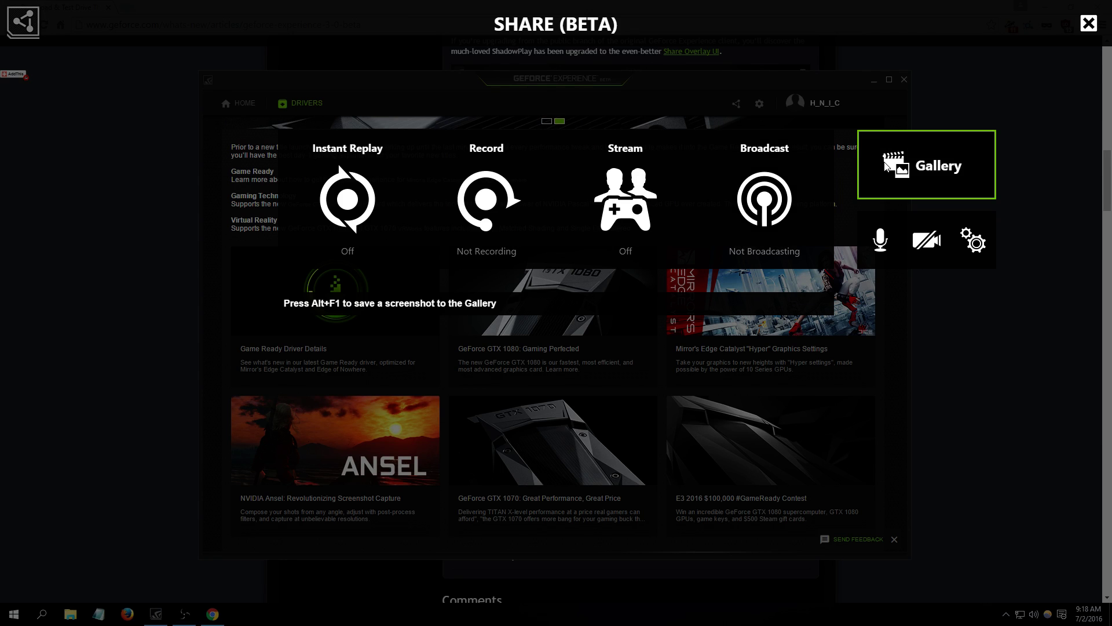
left_click(885, 167)
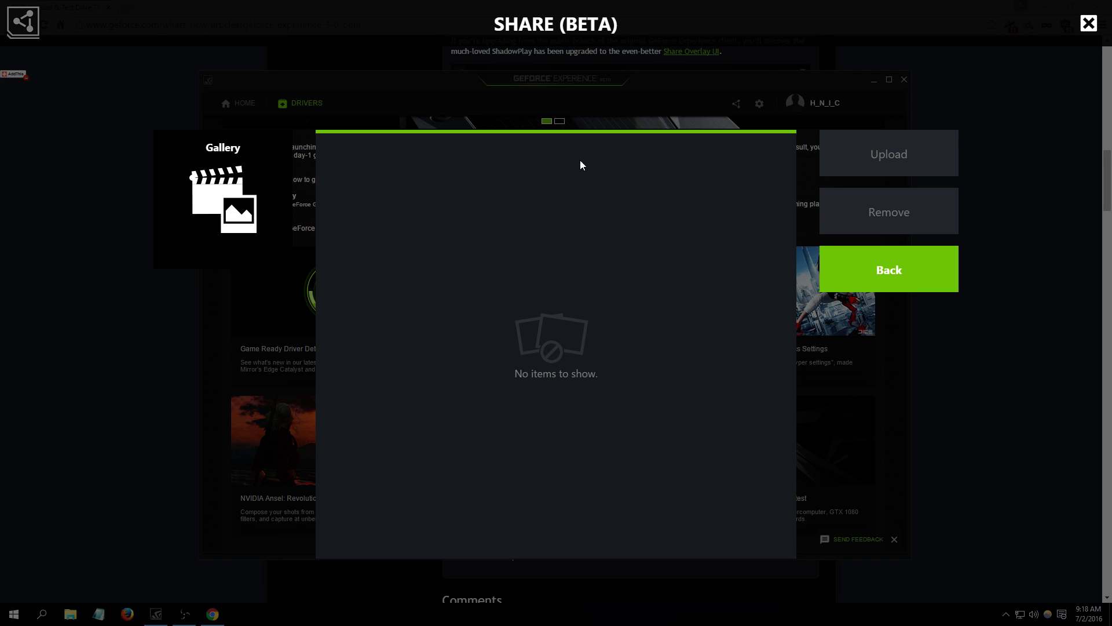
left_click(887, 270)
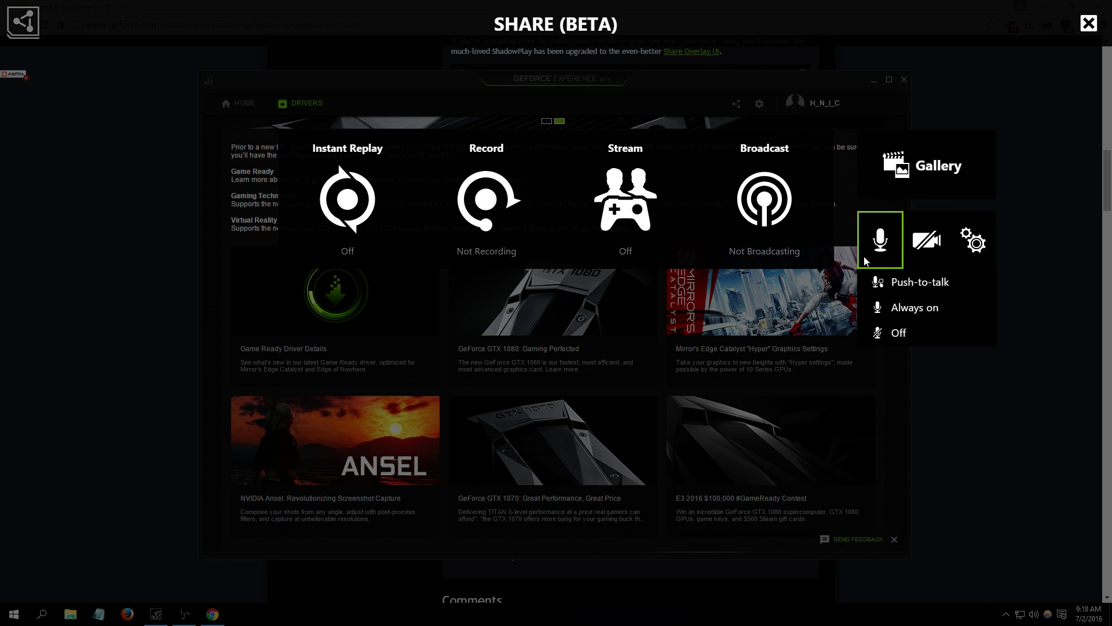
Step: Examine the microphone modes and the camera option in the Share overlay without changing them
mouse_move(892, 250)
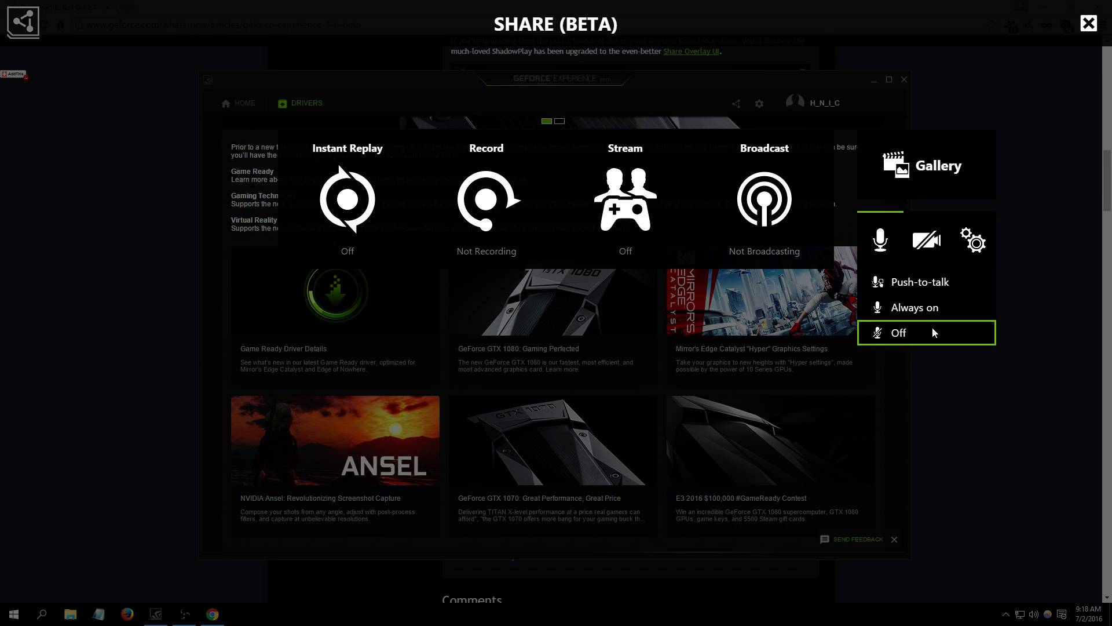
left_click(927, 243)
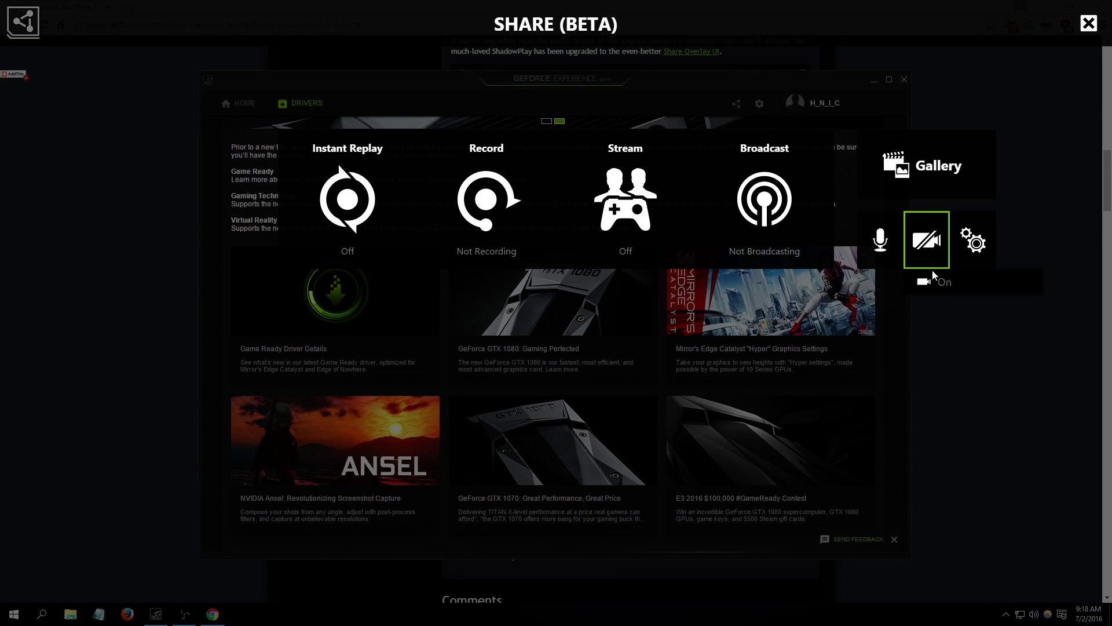
left_click(880, 240)
left_click(929, 241)
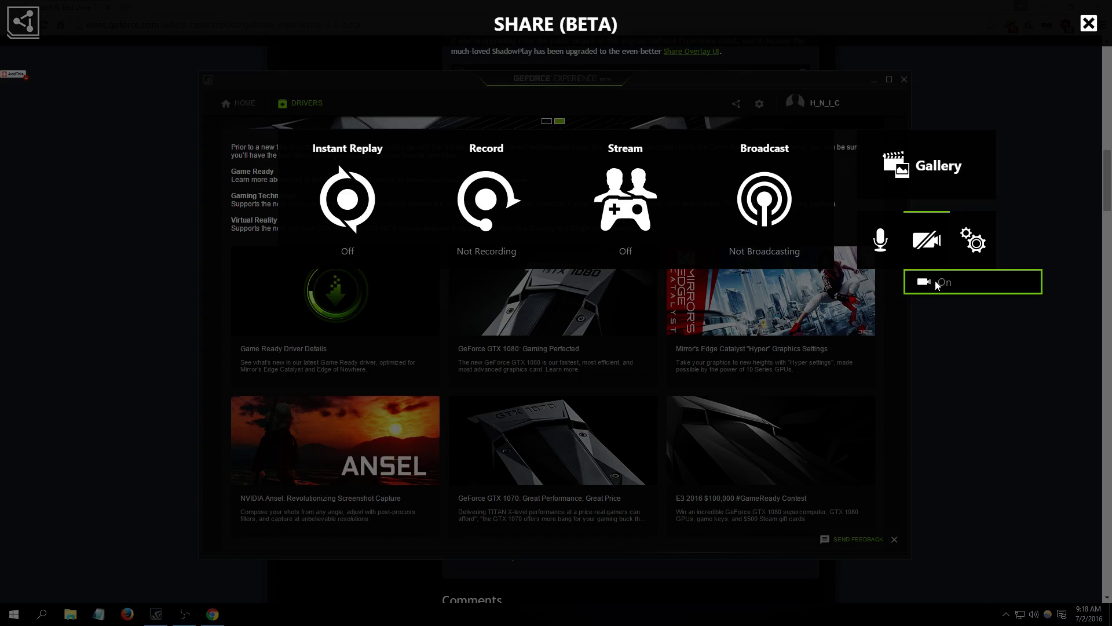
Step: Open the Share preferences and inspect the Privacy control and Broadcast settings, returning to the preferences home without changing them
left_click(973, 241)
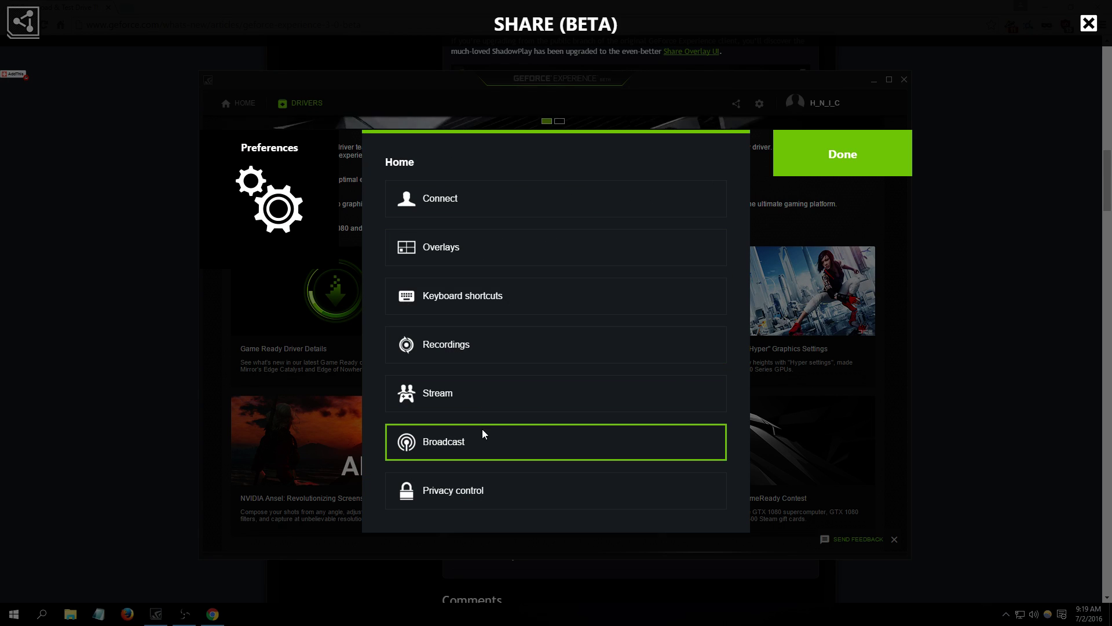
left_click(475, 492)
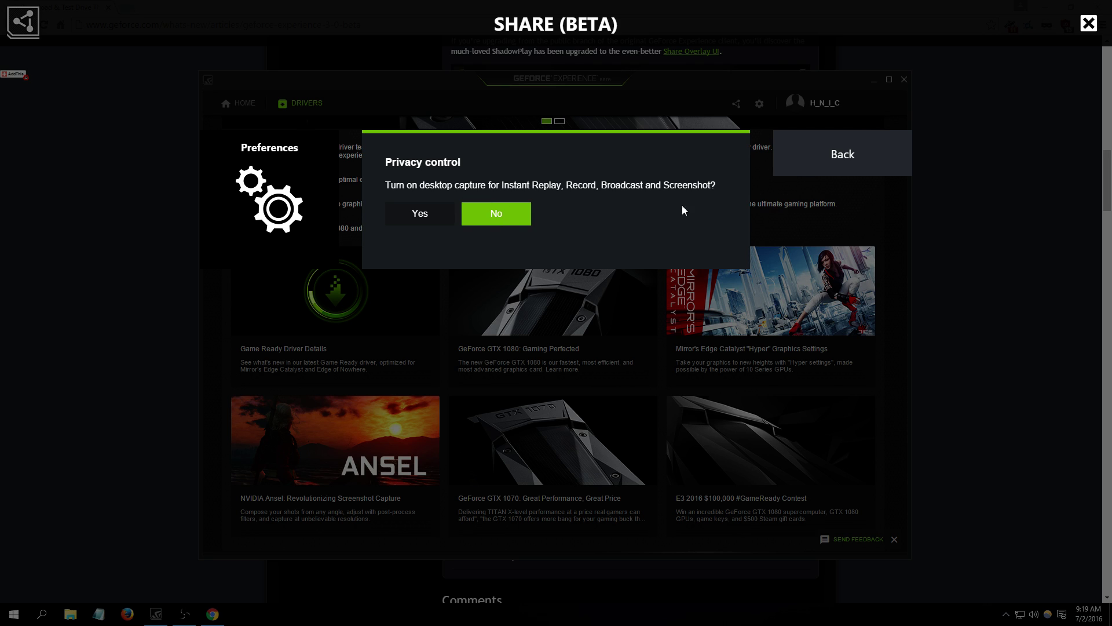
left_click(830, 169)
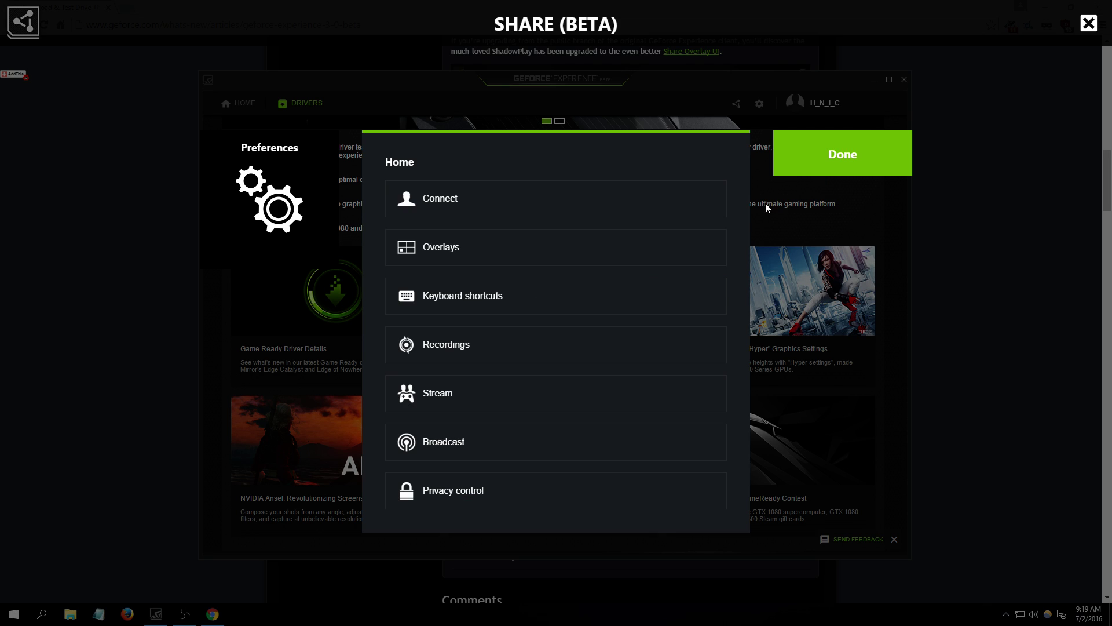
left_click(476, 483)
left_click(807, 152)
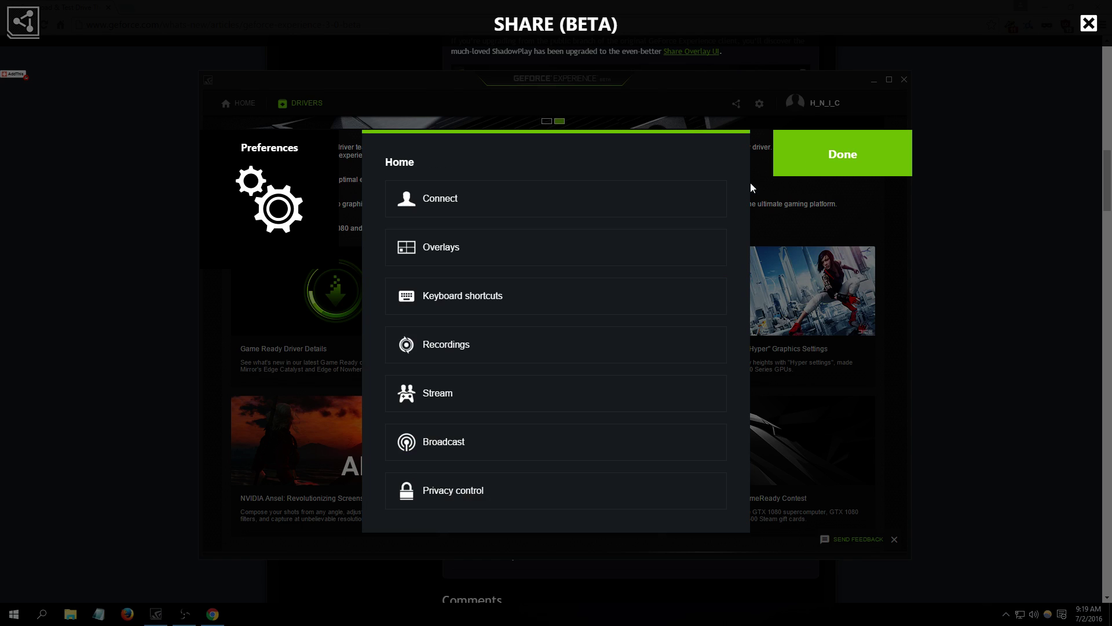
left_click(441, 443)
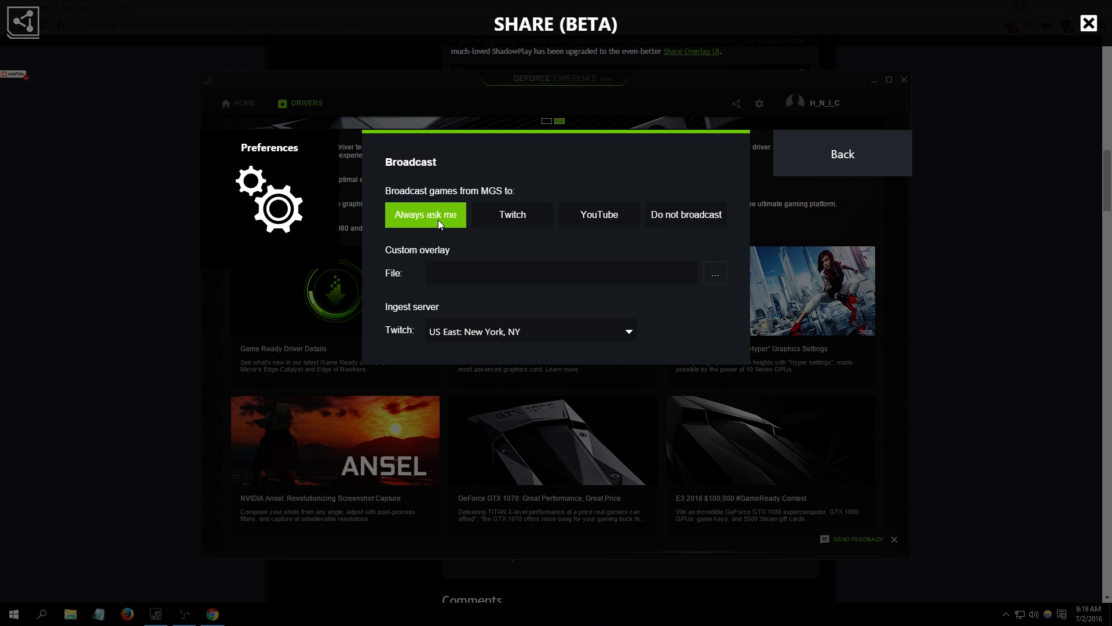
left_click(846, 166)
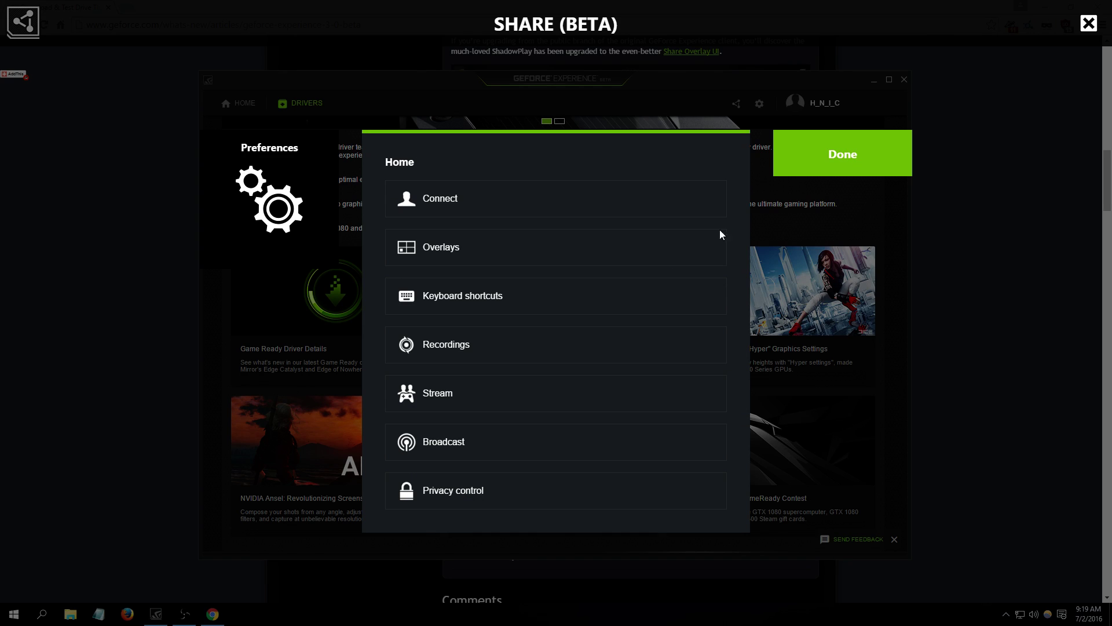
Step: Inspect the Stream guest-play option and the Recordings folder locations in the Share preferences, returning to the preferences home without changing them
left_click(465, 393)
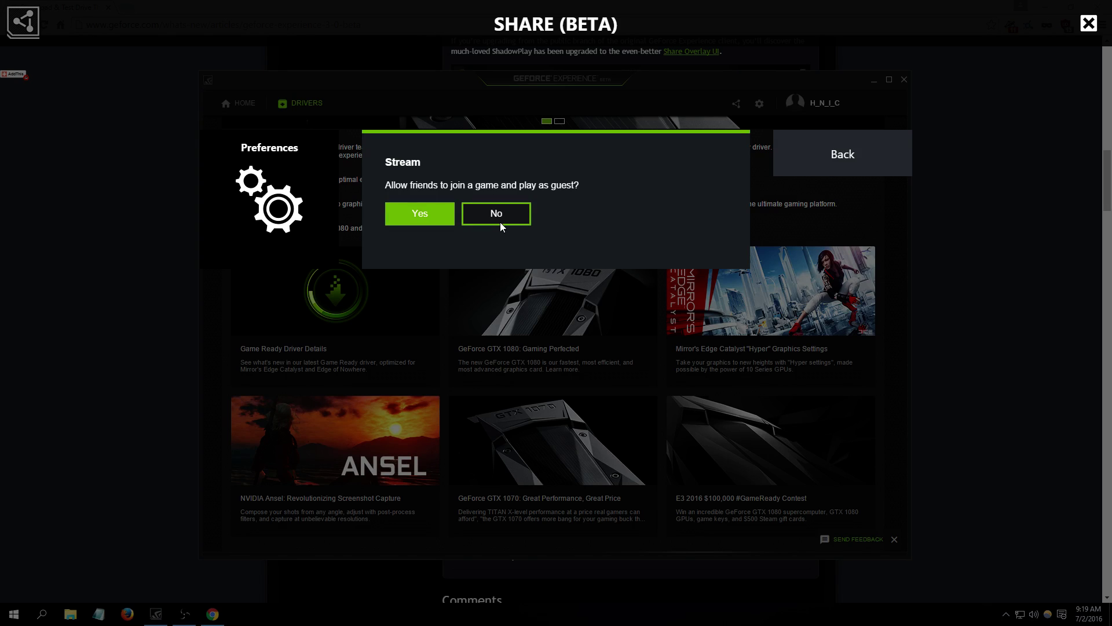
left_click(847, 155)
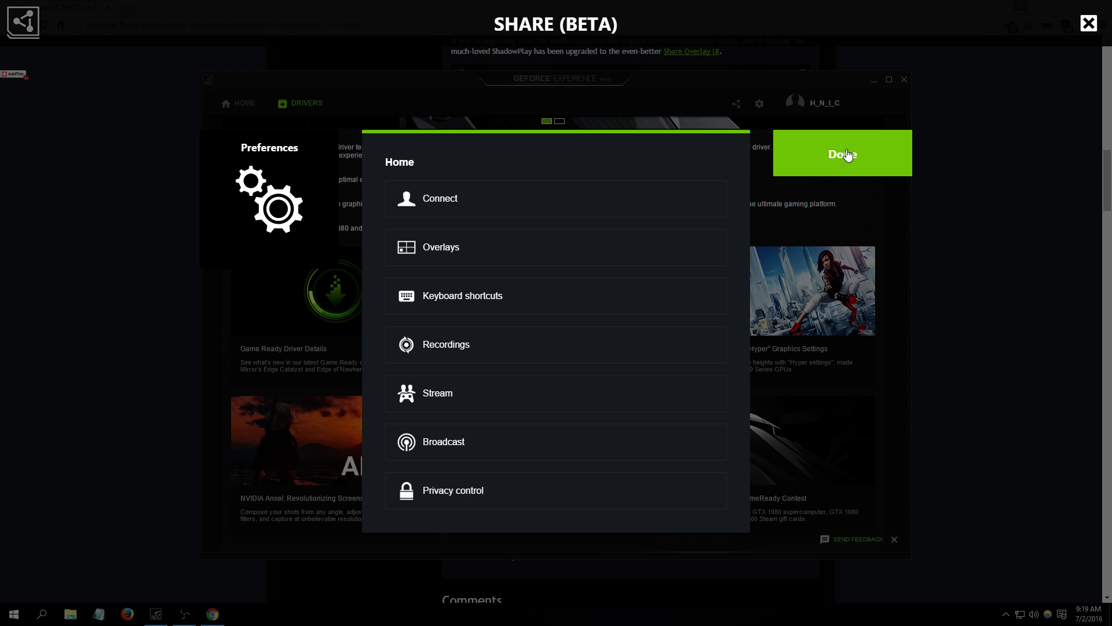
left_click(501, 343)
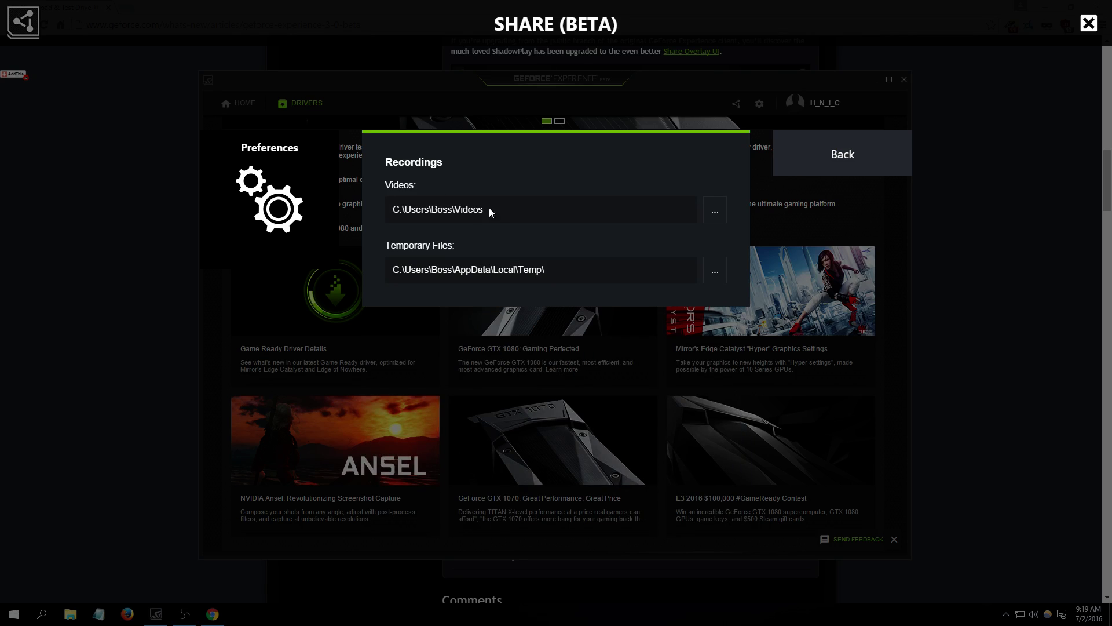
left_click(844, 168)
Step: Review the General, Record and Broadcast keyboard shortcuts in the Share preferences and return to the preferences home without changing them
left_click(511, 297)
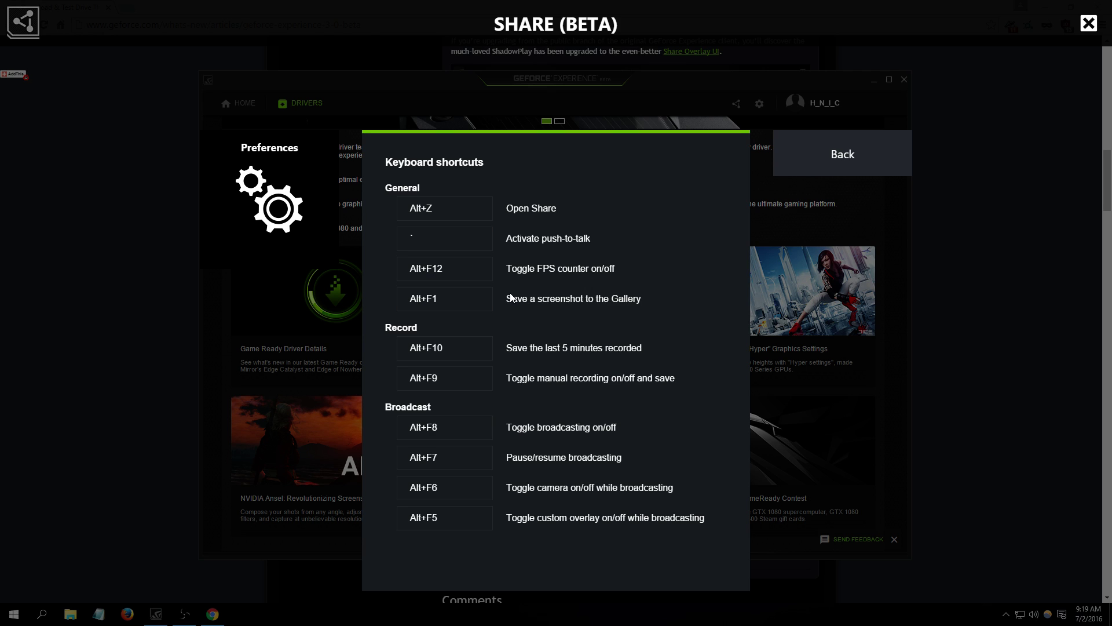
left_click(485, 424)
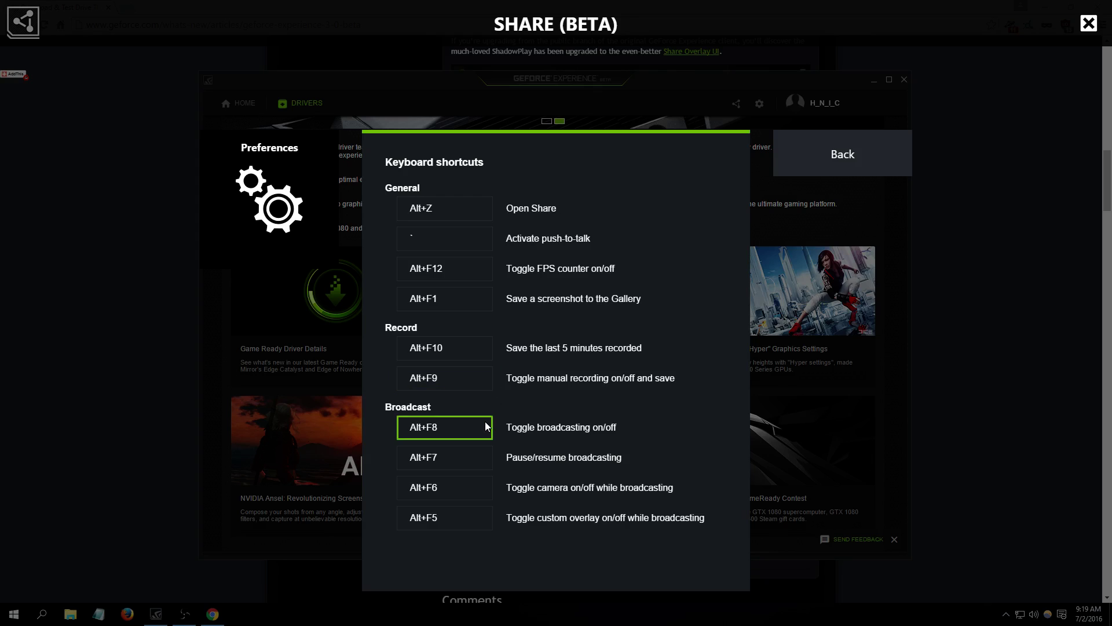
left_click(469, 353)
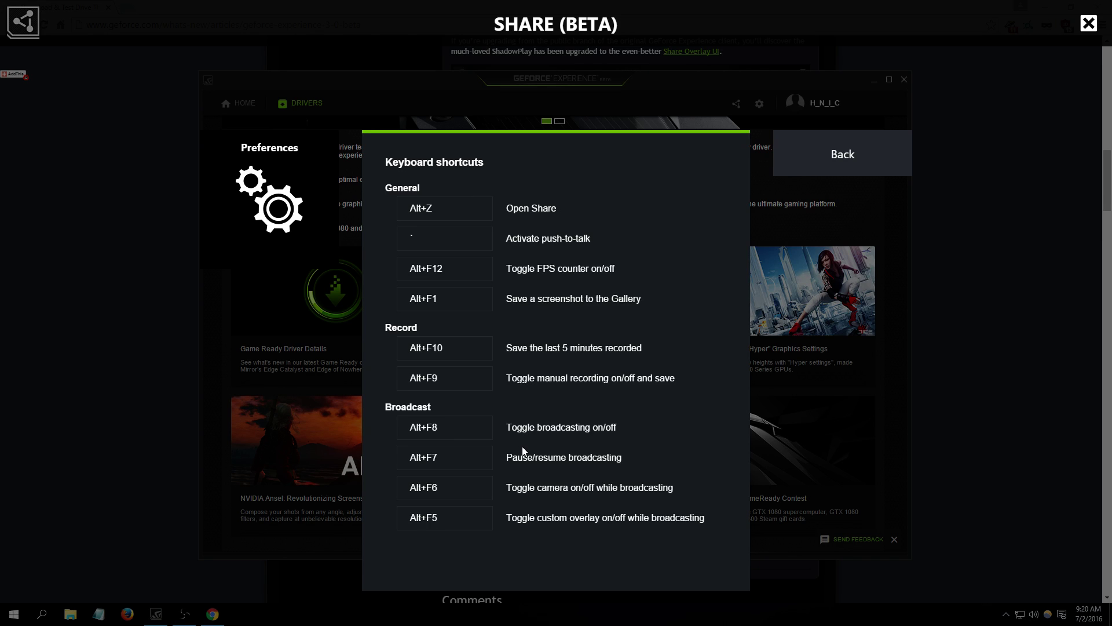
left_click(842, 165)
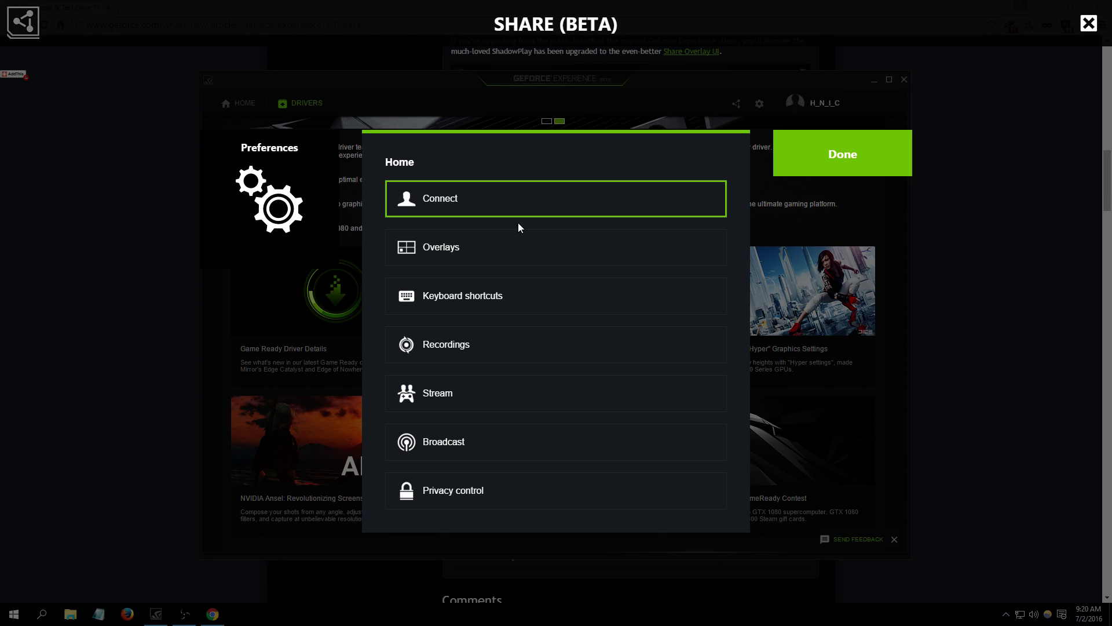
Step: In the Overlays preferences, preview the FPS Counter in all four screen corners and set it back to Off
left_click(501, 249)
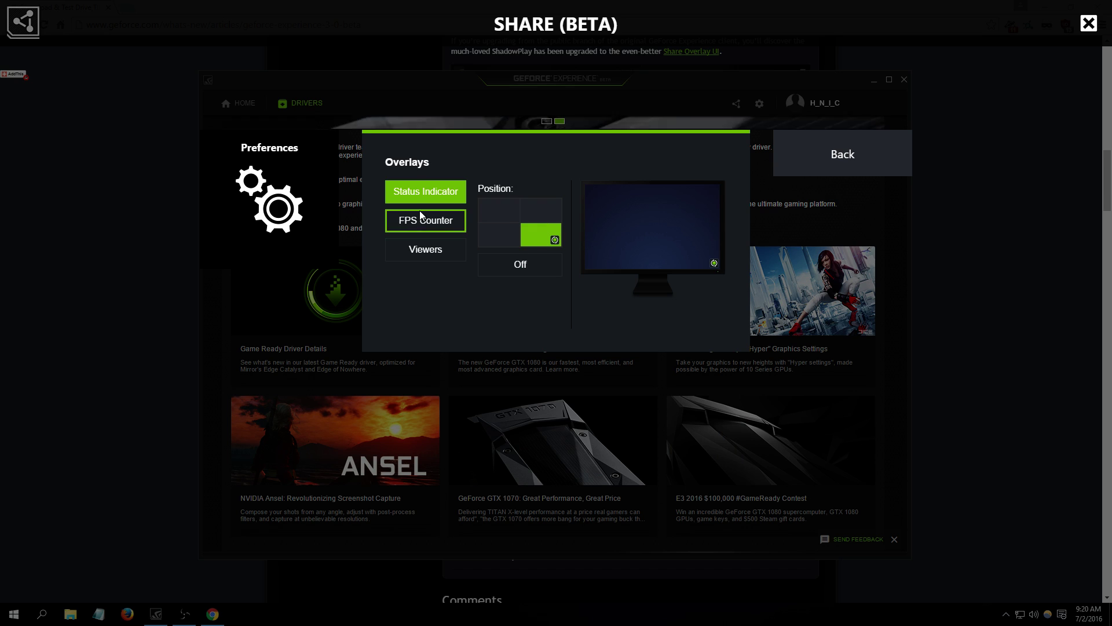
left_click(446, 220)
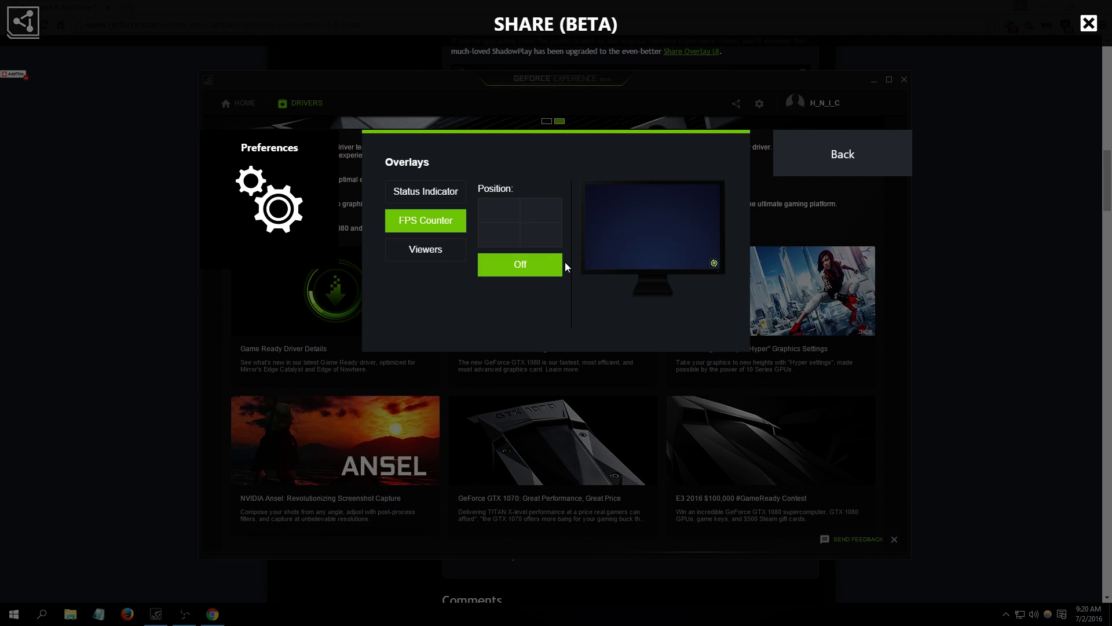
left_click(509, 213)
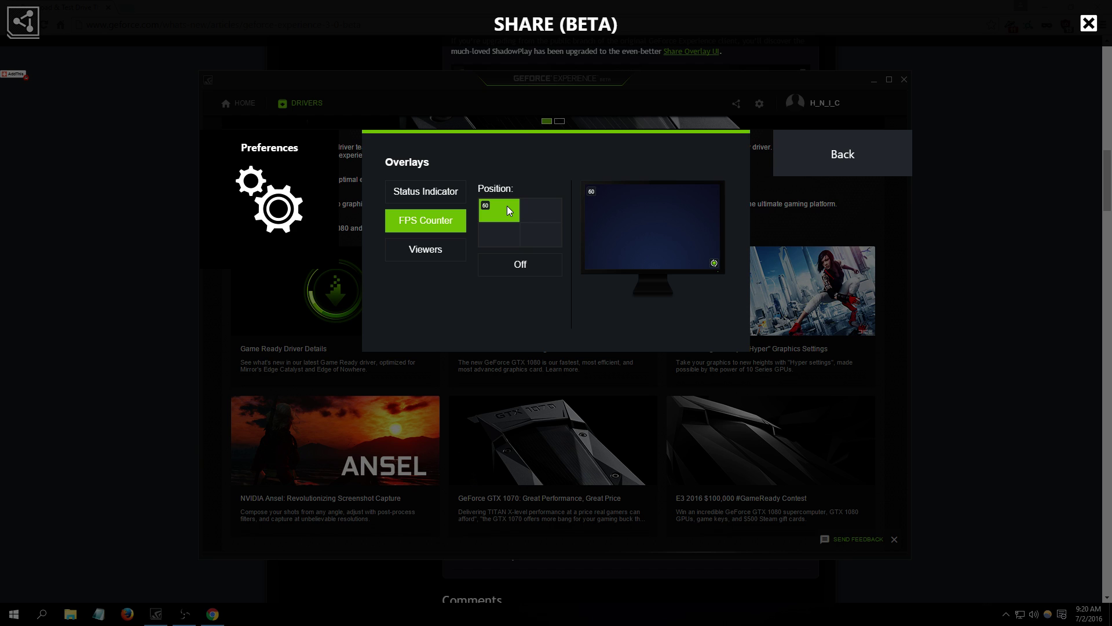
left_click(543, 208)
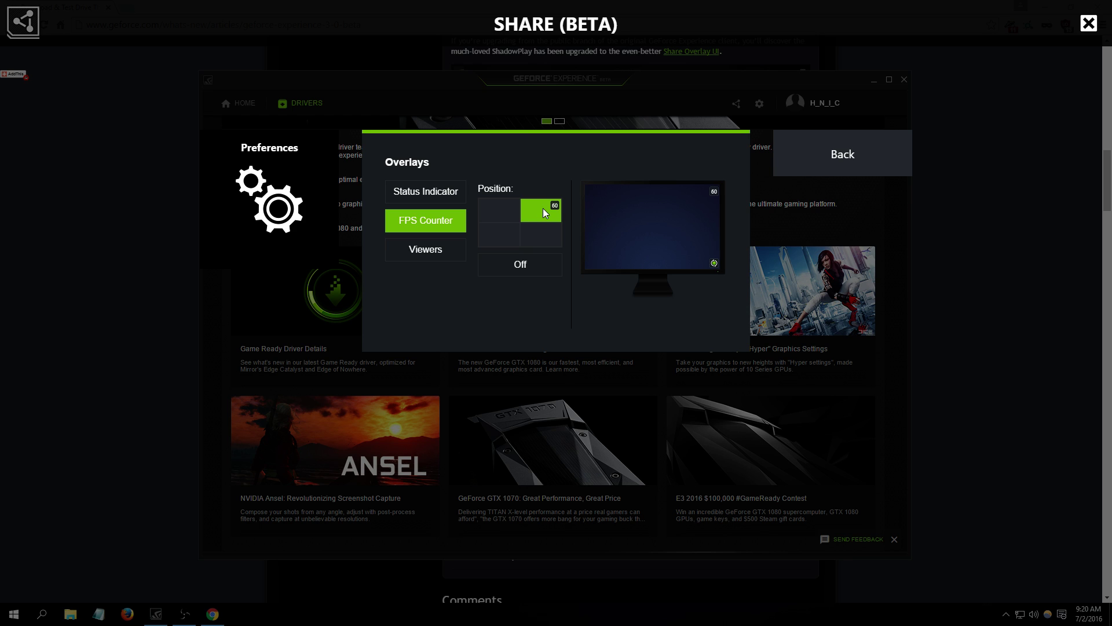
left_click(544, 239)
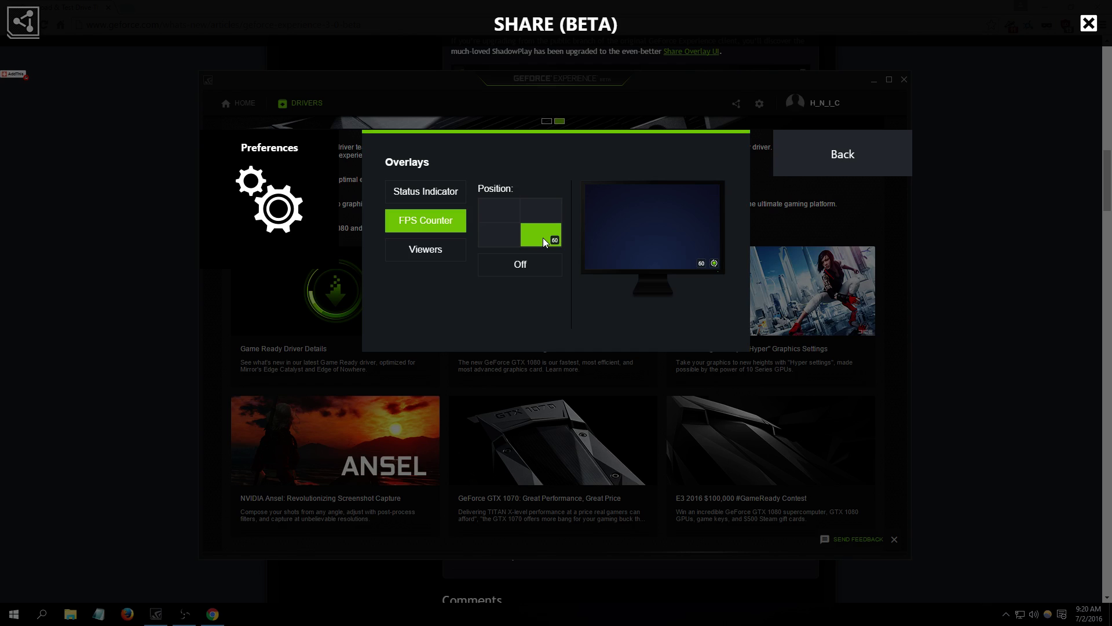
left_click(498, 239)
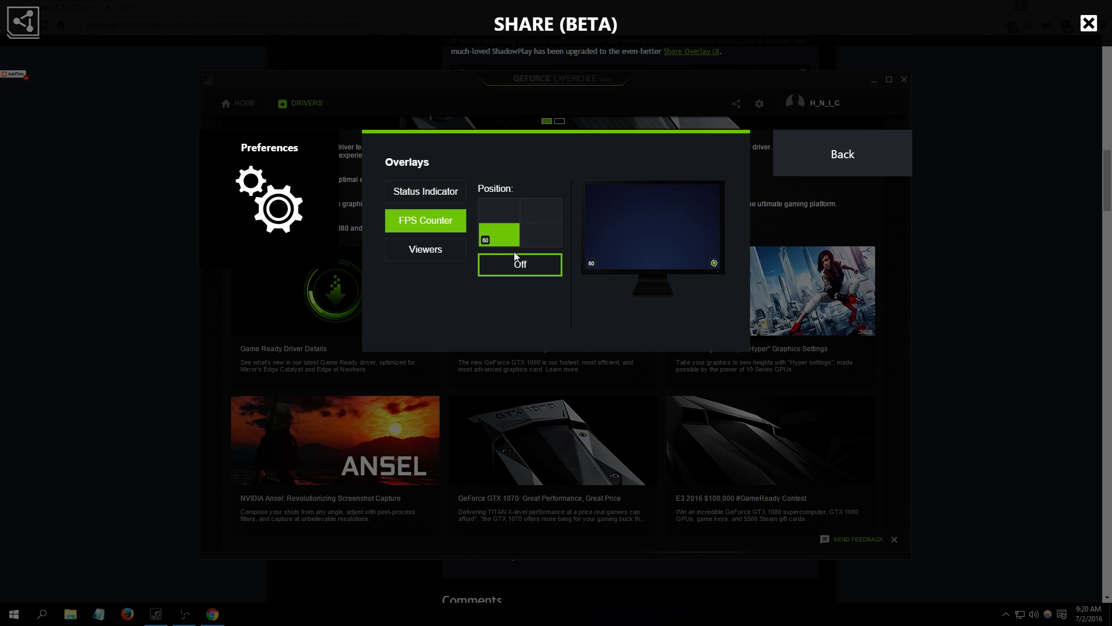
left_click(522, 265)
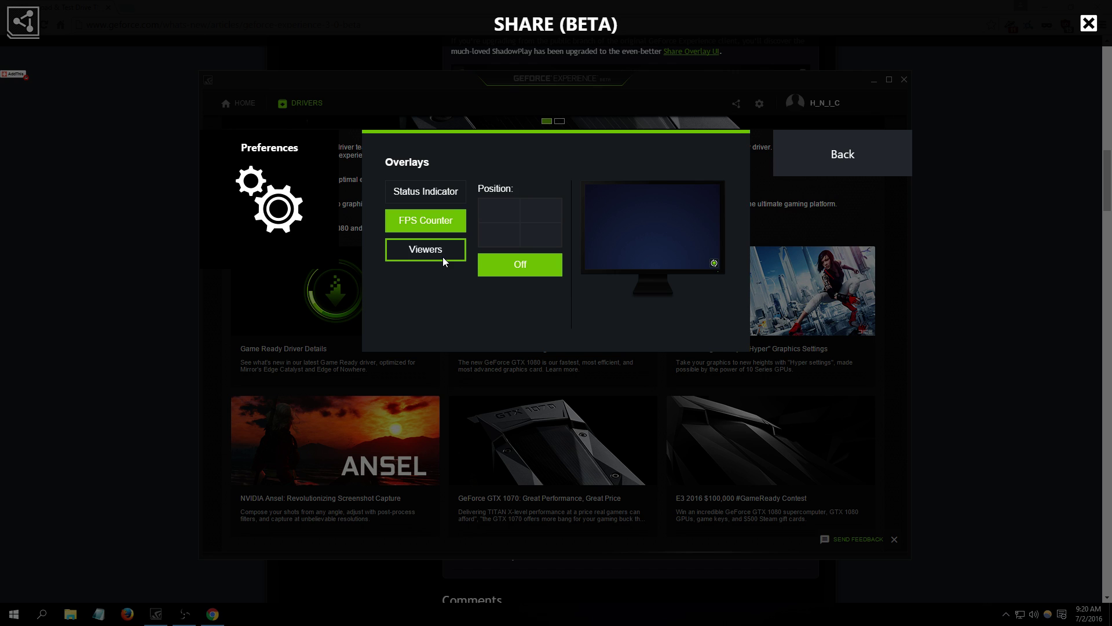
Step: Preview the Viewers overlay in the top-right and top-left screen corners and set it back to Off
left_click(442, 256)
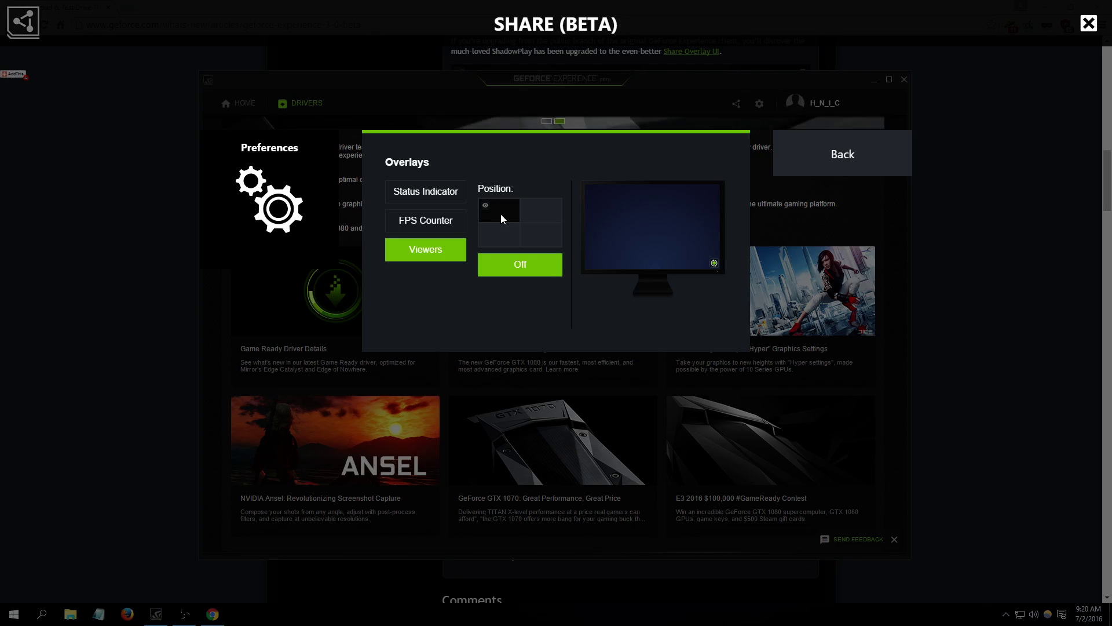
left_click(524, 210)
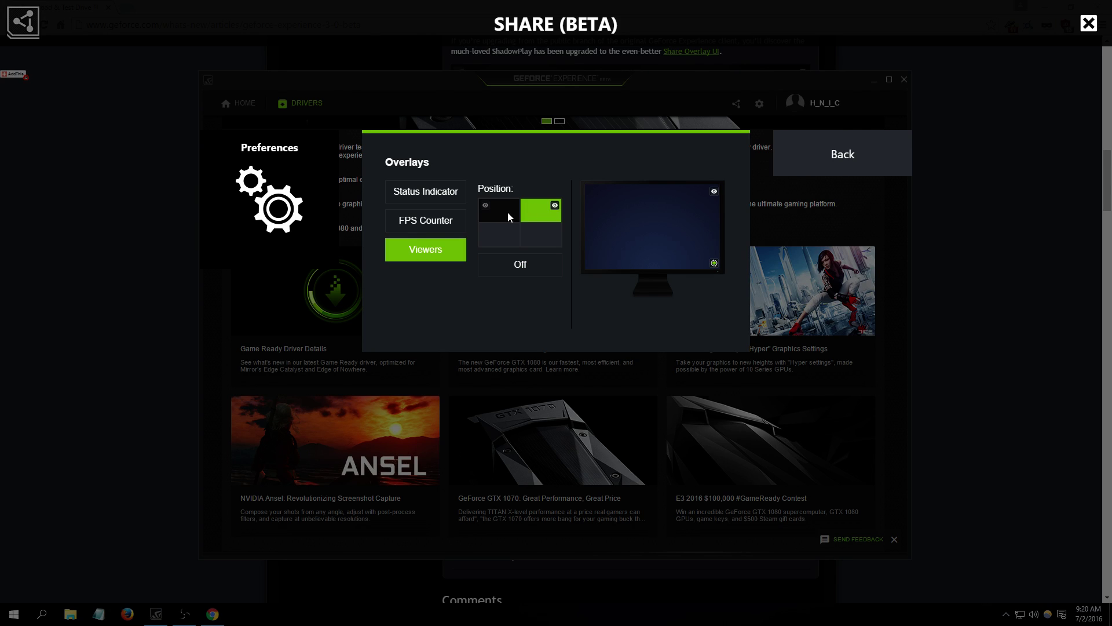
left_click(507, 212)
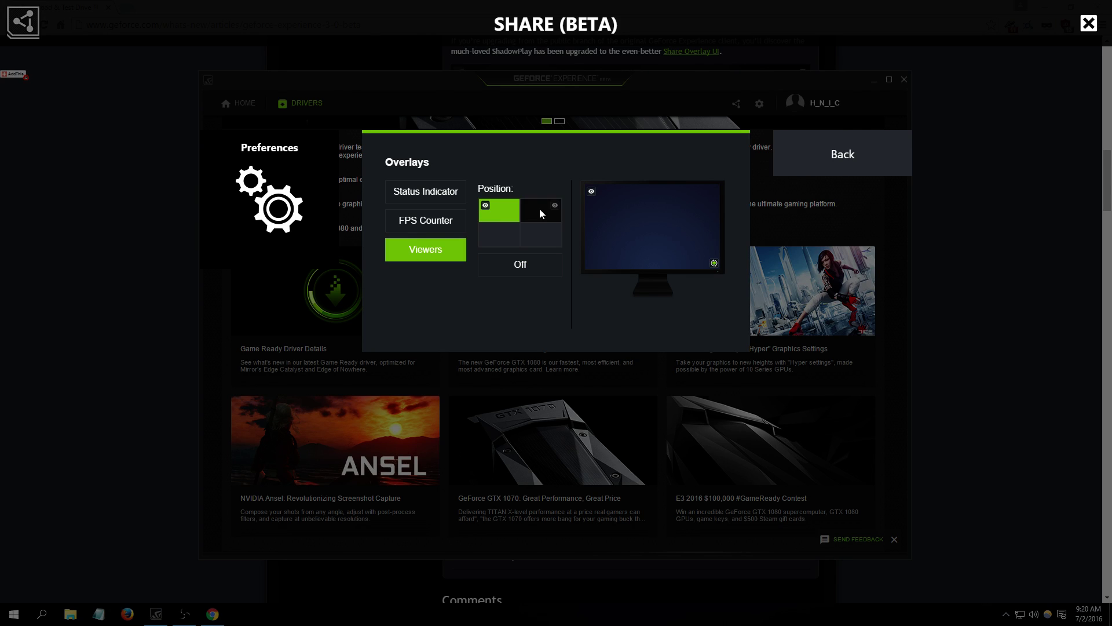
left_click(519, 261)
Step: Try the Status Indicator overlay in the top-left, top-right and bottom-right screen corners, and set it to Off
left_click(450, 196)
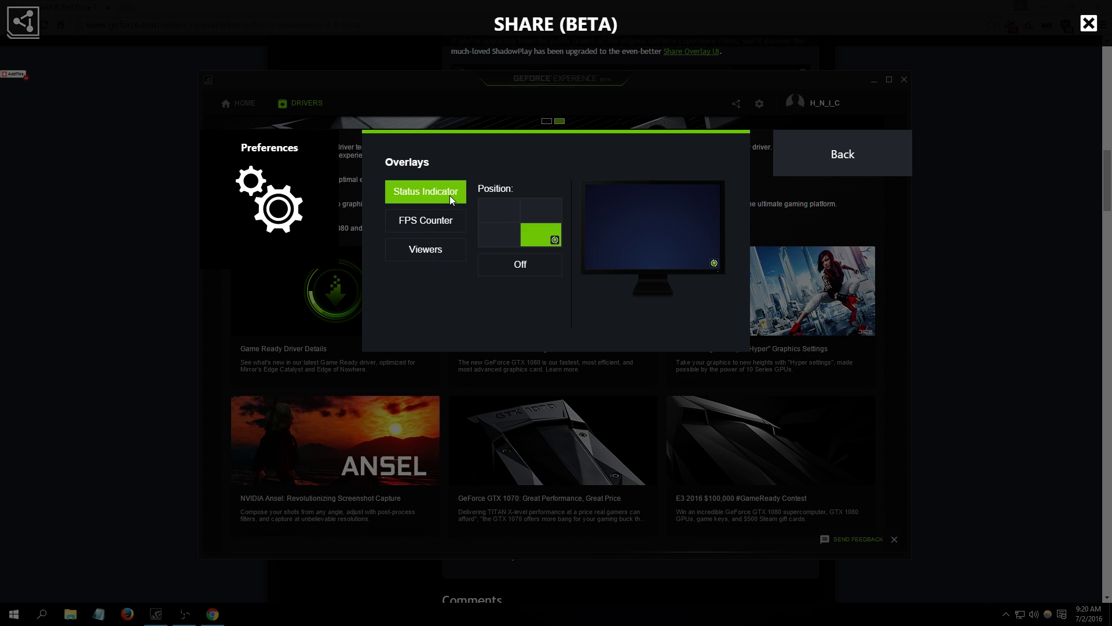
left_click(504, 206)
left_click(525, 204)
left_click(511, 218)
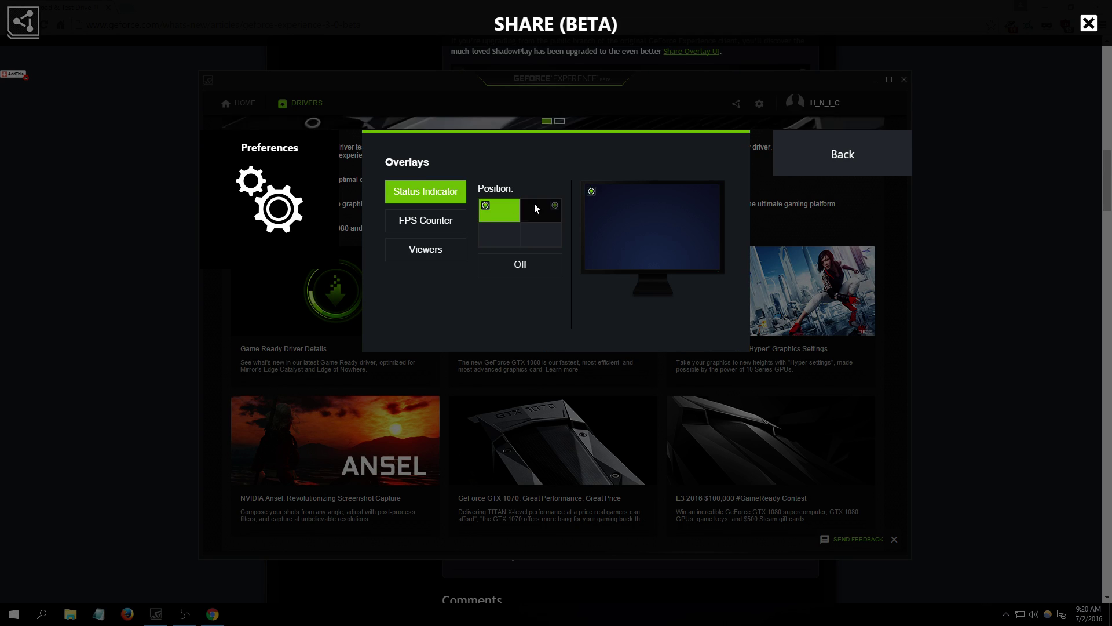
left_click(539, 232)
left_click(519, 264)
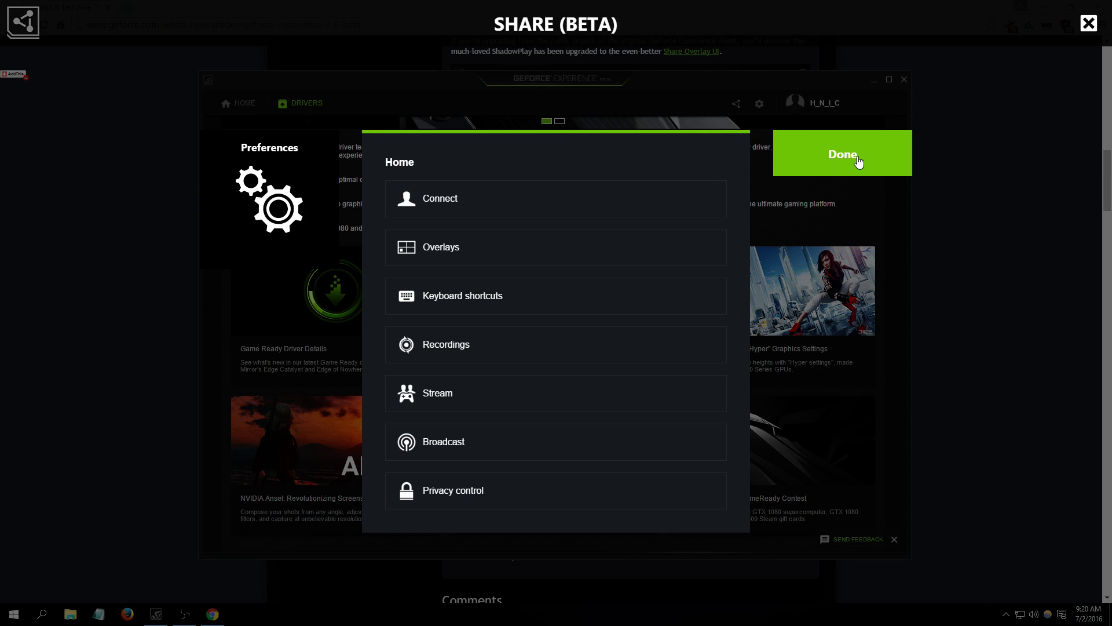
Step: Close the Share overlay and view the Fallout 4 settings comparison on the GeForce Experience home page
left_click(858, 158)
left_click(1088, 23)
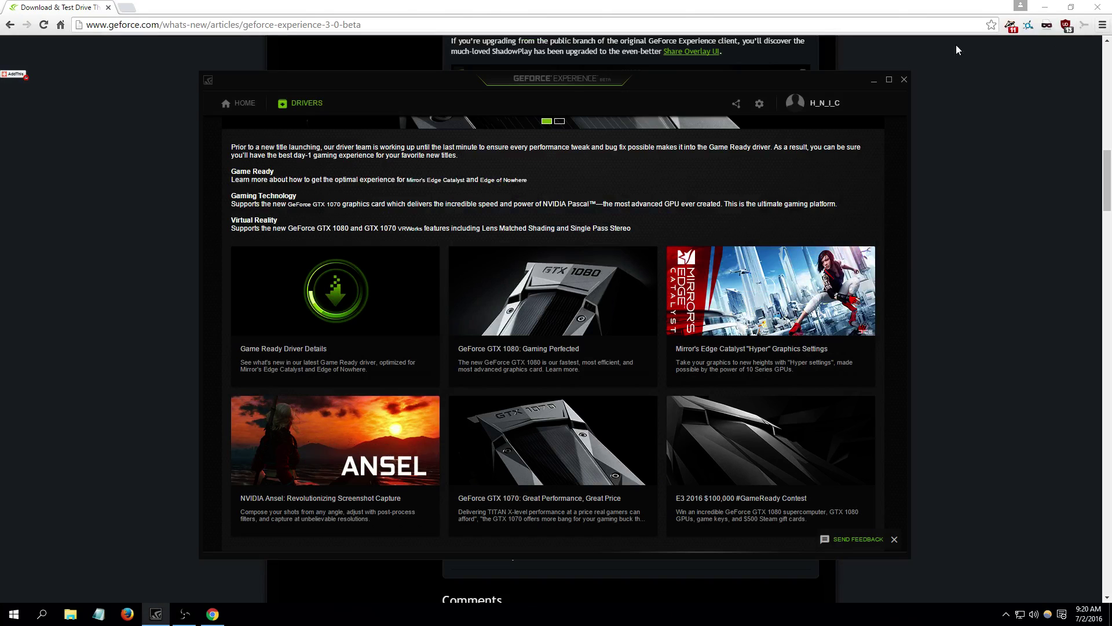
left_click(239, 103)
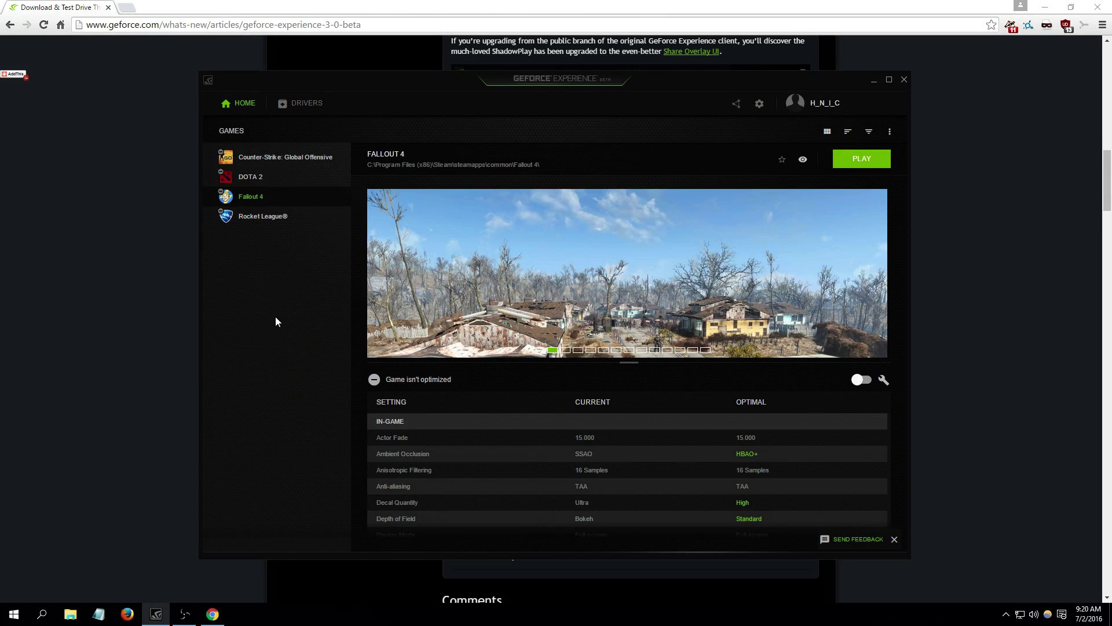
scroll(838, 358, "down", 2)
Step: Switch to the announcement article in Chrome and follow the GeForce Experience link in its introduction
left_click(1085, 295)
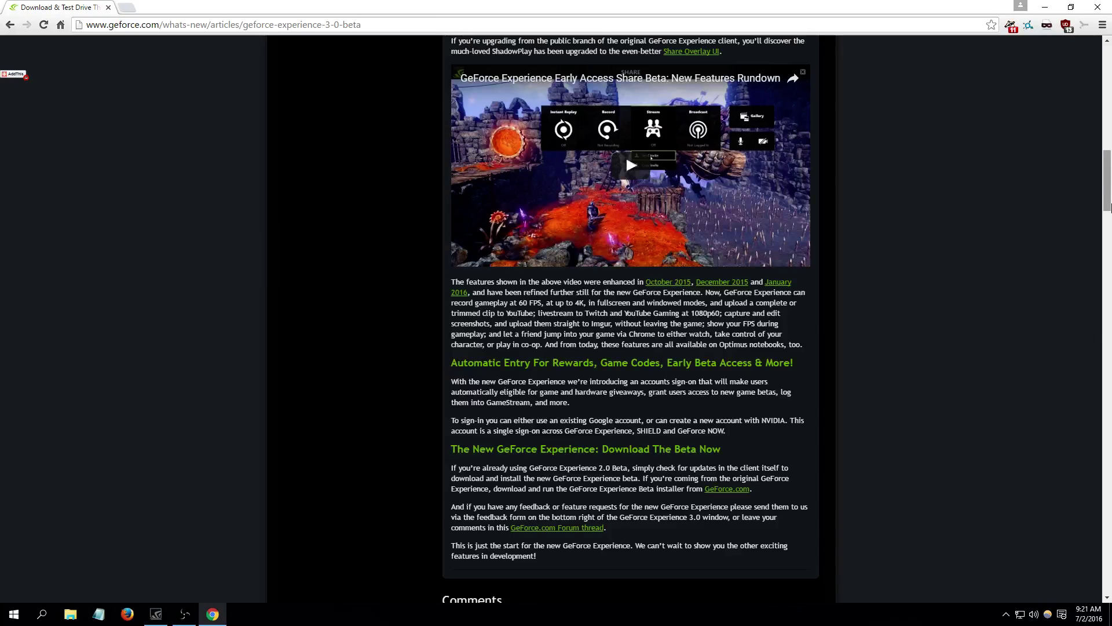
scroll(1109, 205, "up", 15)
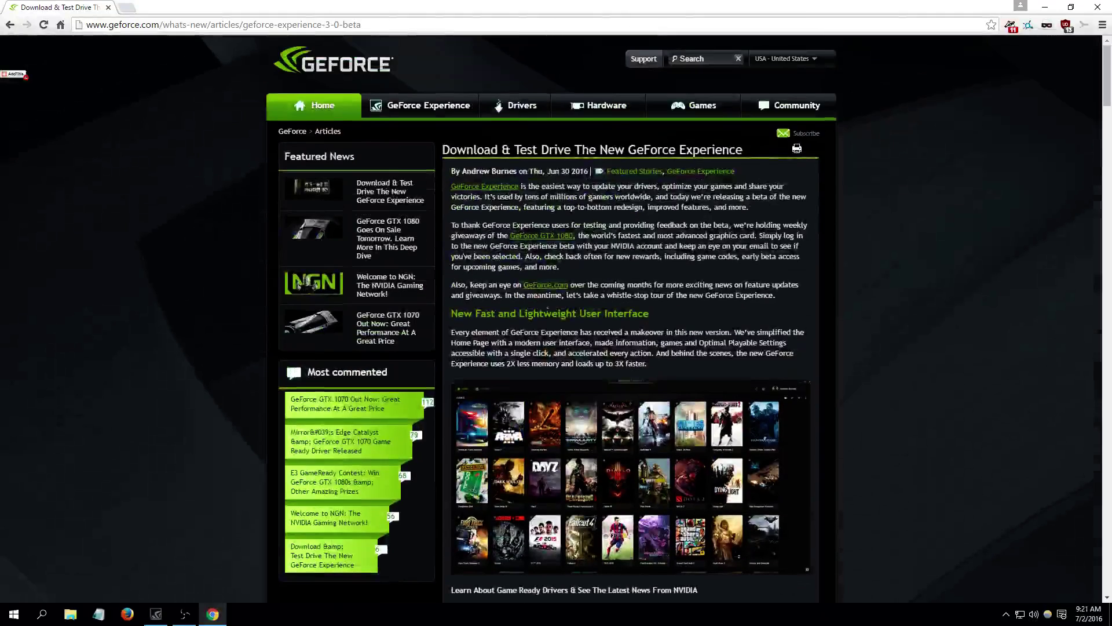
left_click(496, 192)
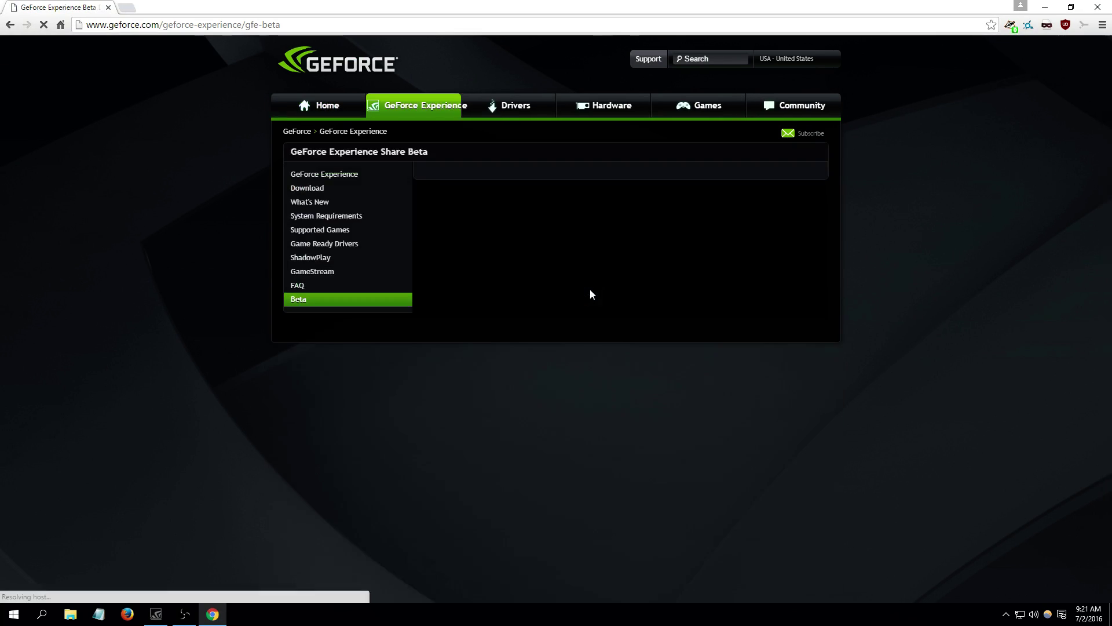
Step: Skim the GeForce Experience beta page's feature descriptions and its beta download option, ending back at the start of the page
scroll(596, 402, "down", 3)
scroll(596, 400, "down", 3)
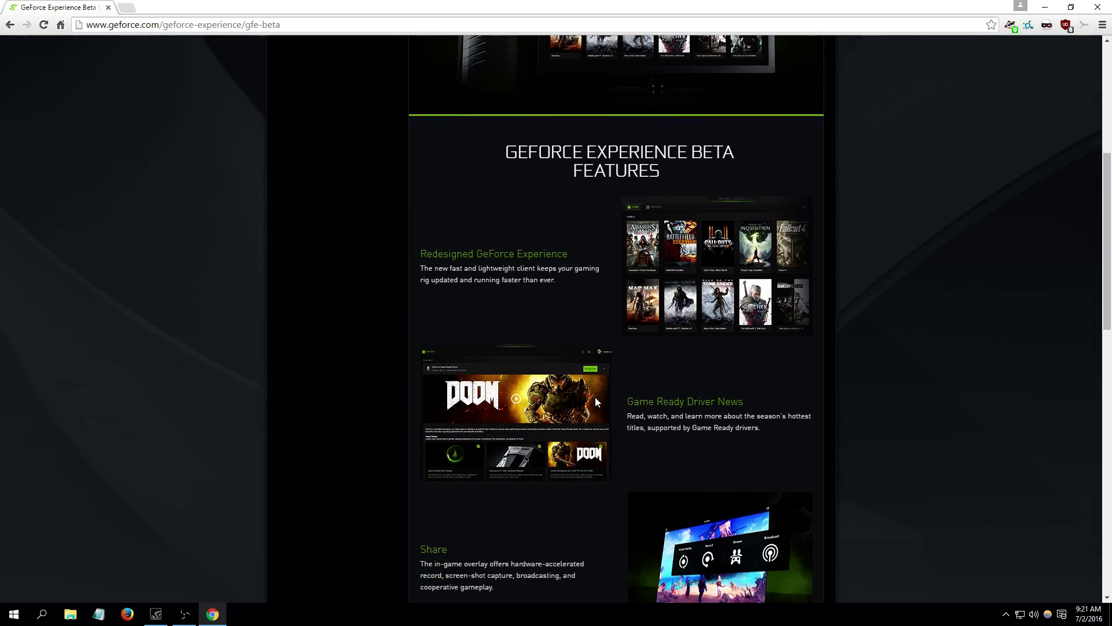
scroll(600, 290, "up", 6)
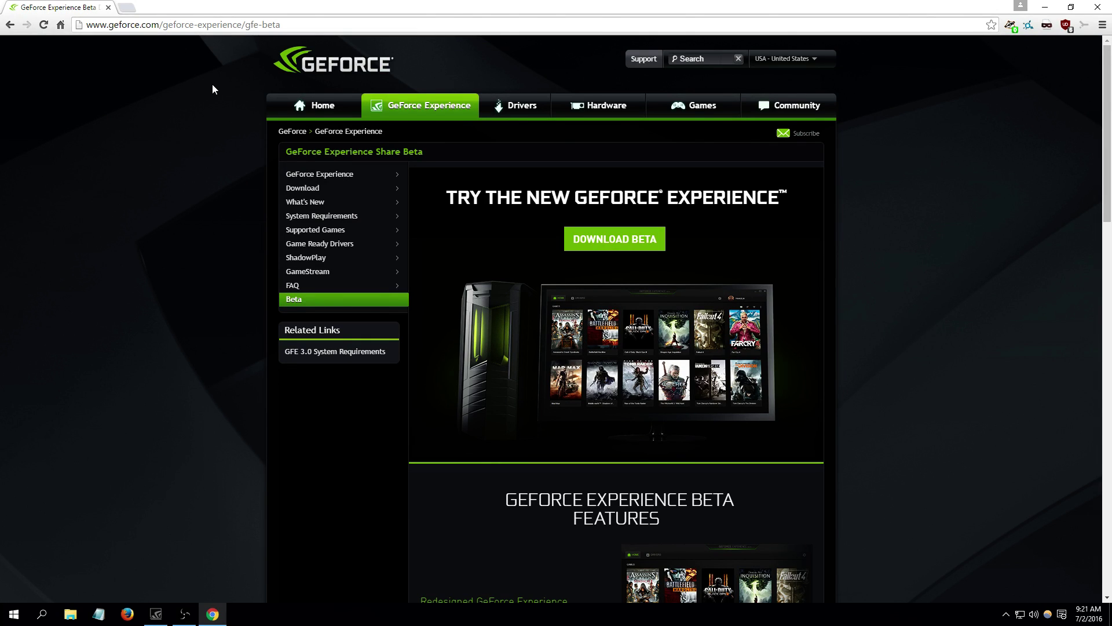
left_click(355, 25)
left_click(206, 127)
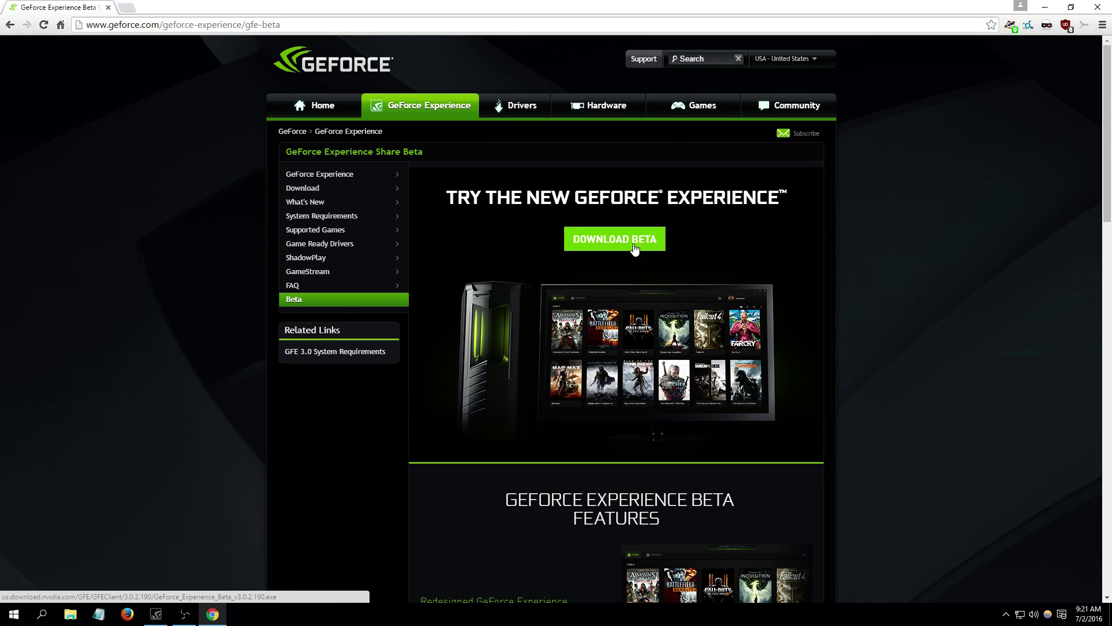
scroll(783, 377, "down", 11)
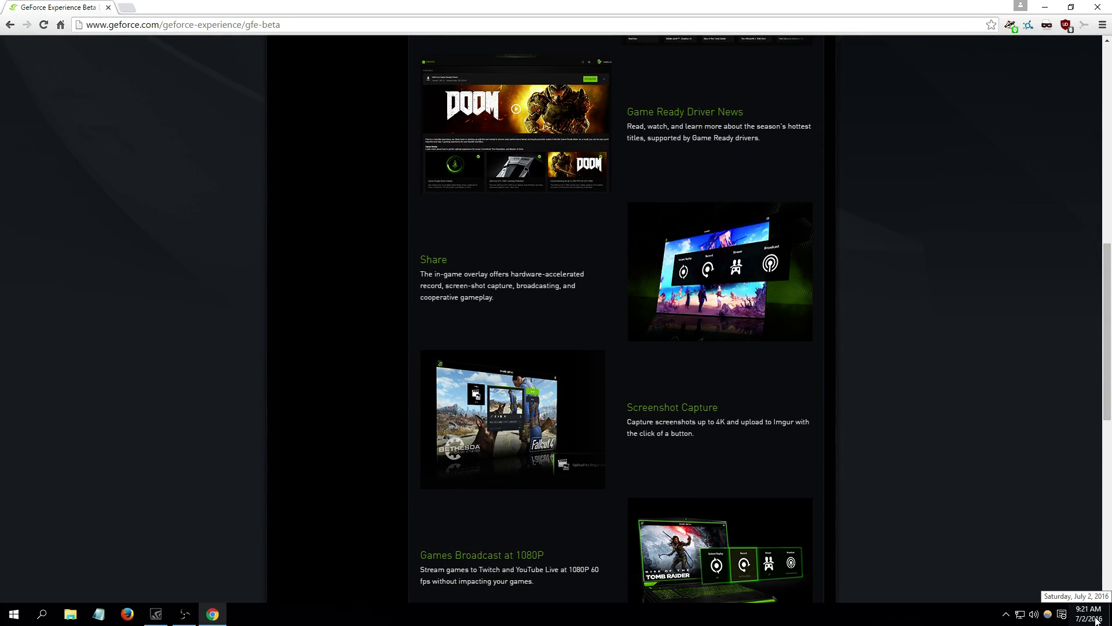
left_click_drag(1108, 356, 1109, 148)
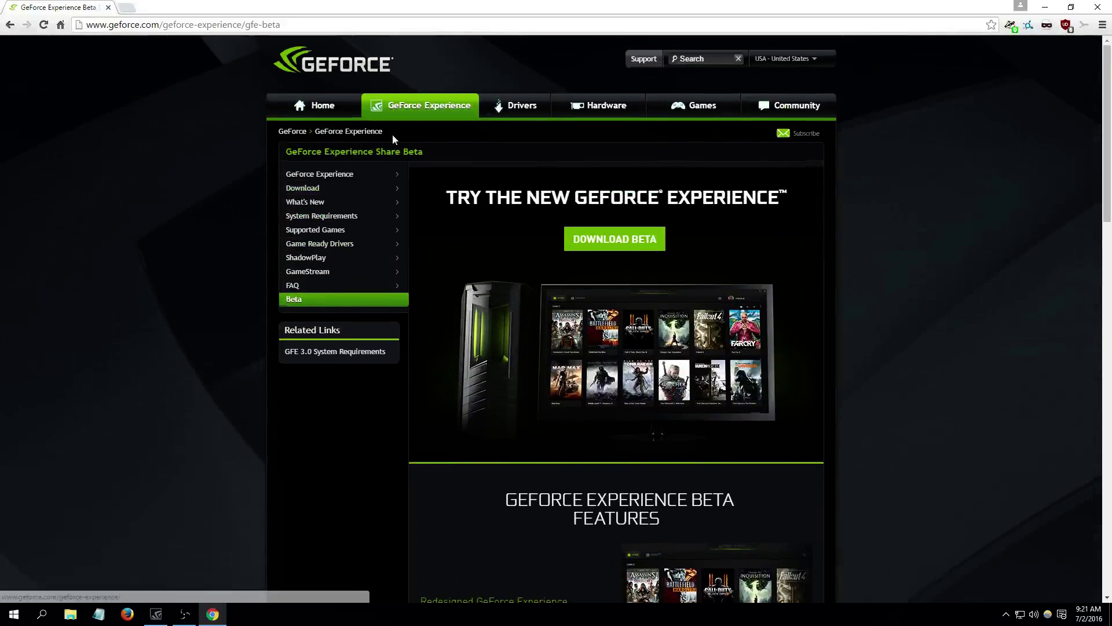
Step: Open the GeForce website's home page and switch back to the GeForce Experience window
left_click(335, 115)
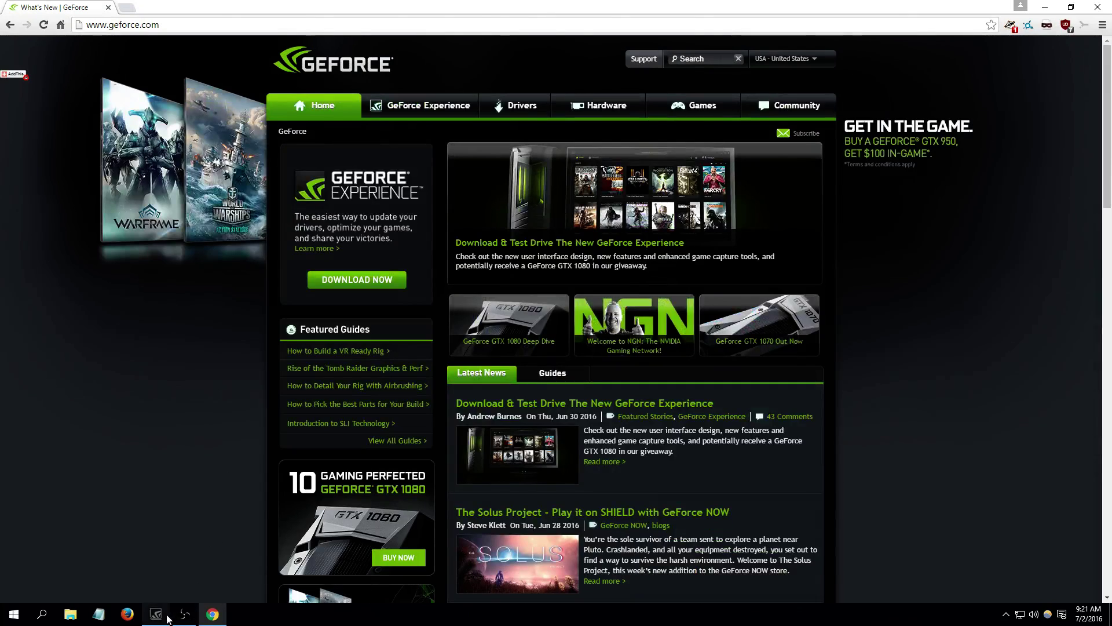
left_click(166, 615)
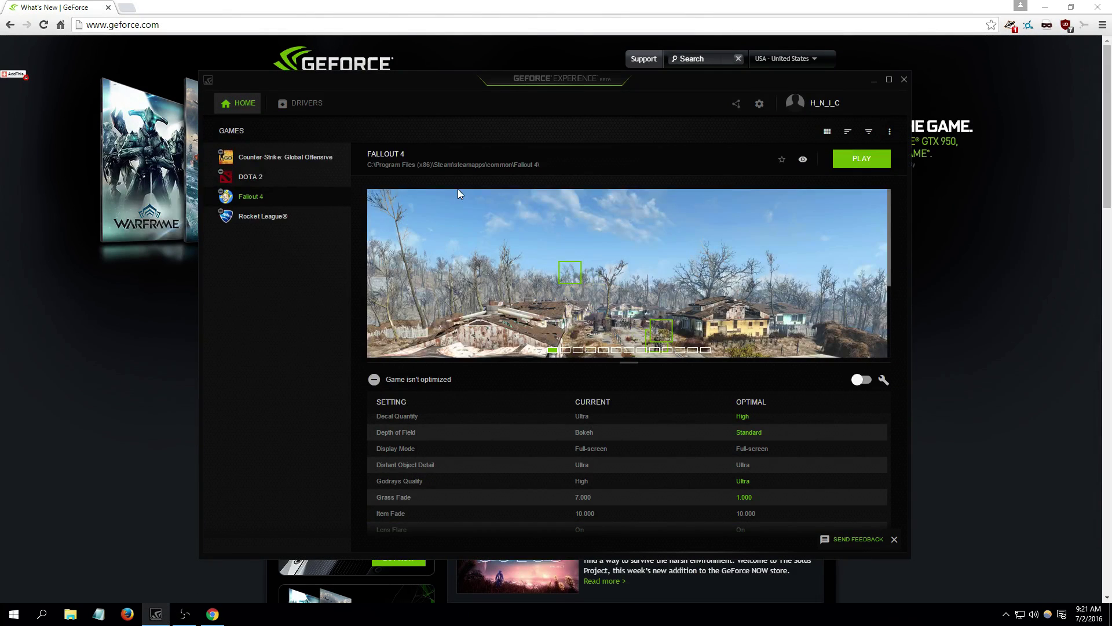